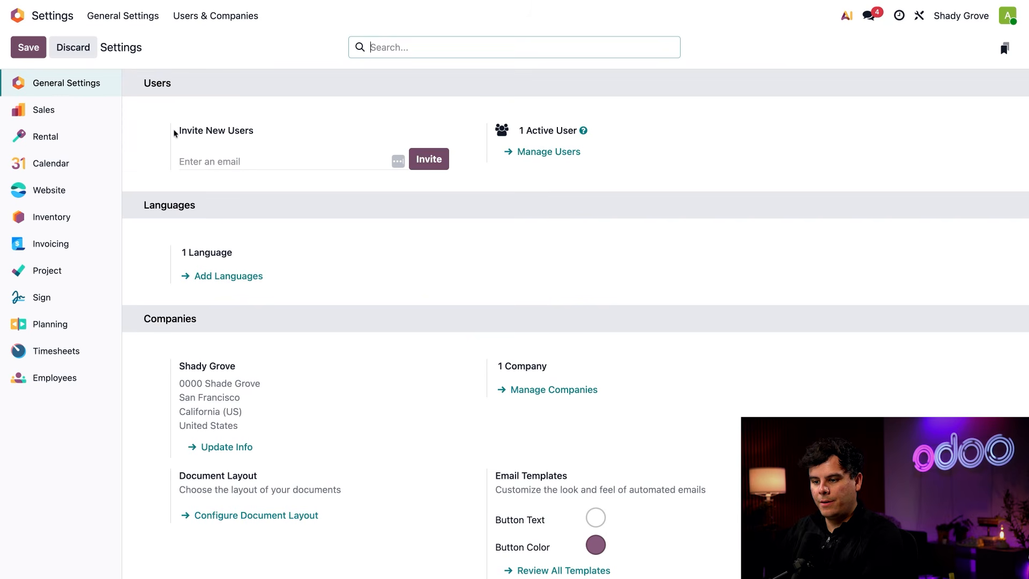
Review the Sales settings and the Rental settings for delay costs, padding time, minimal rental duration and unavailability days
click(72, 111)
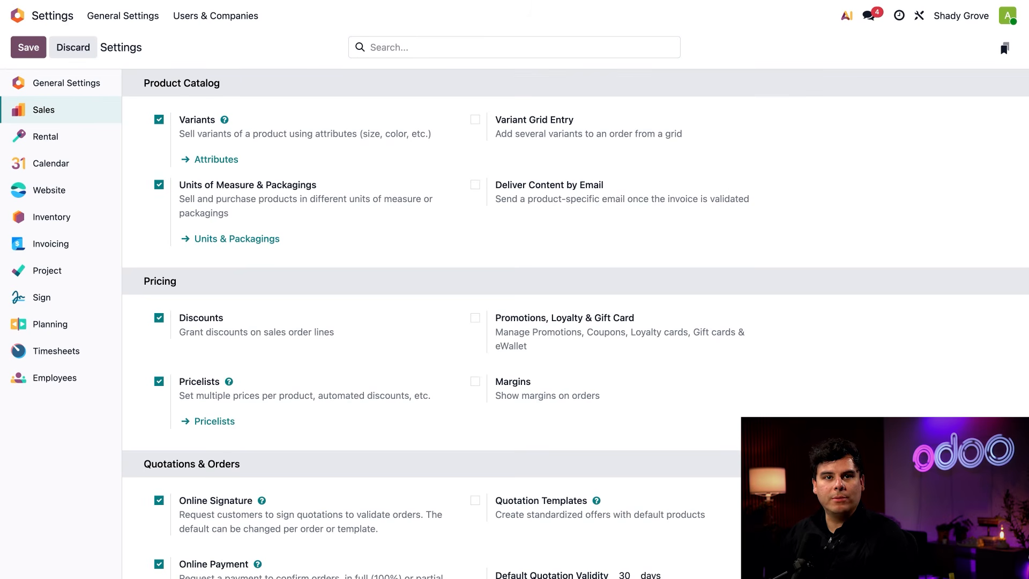
scroll(241, 131, down, 5)
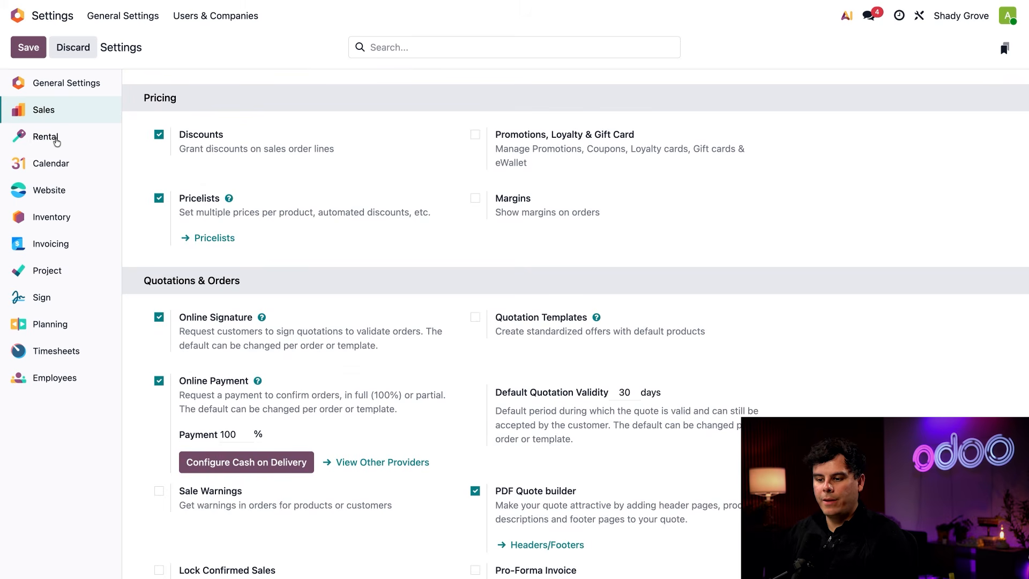
click(56, 141)
mouse_move(444, 189)
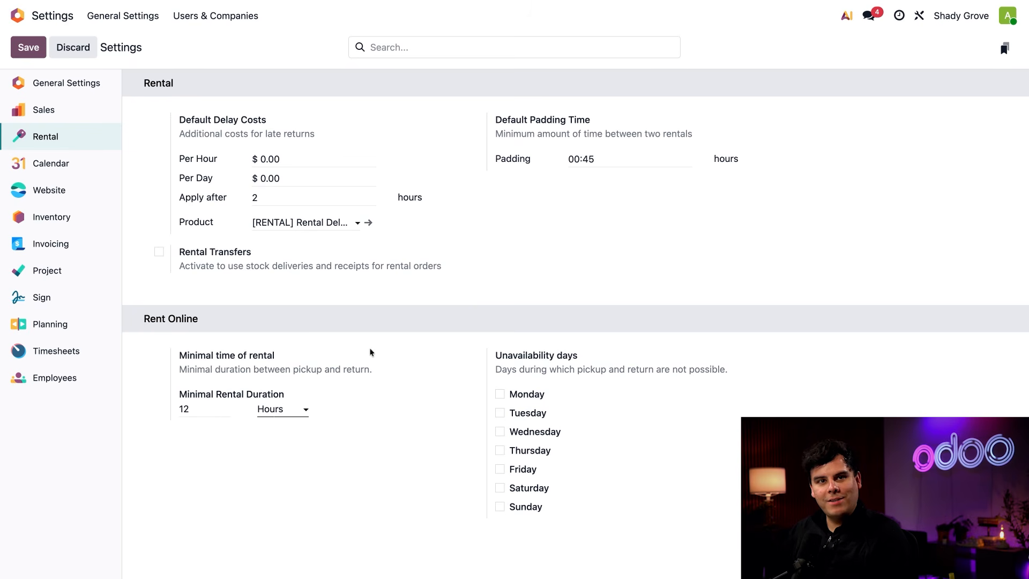
click(46, 52)
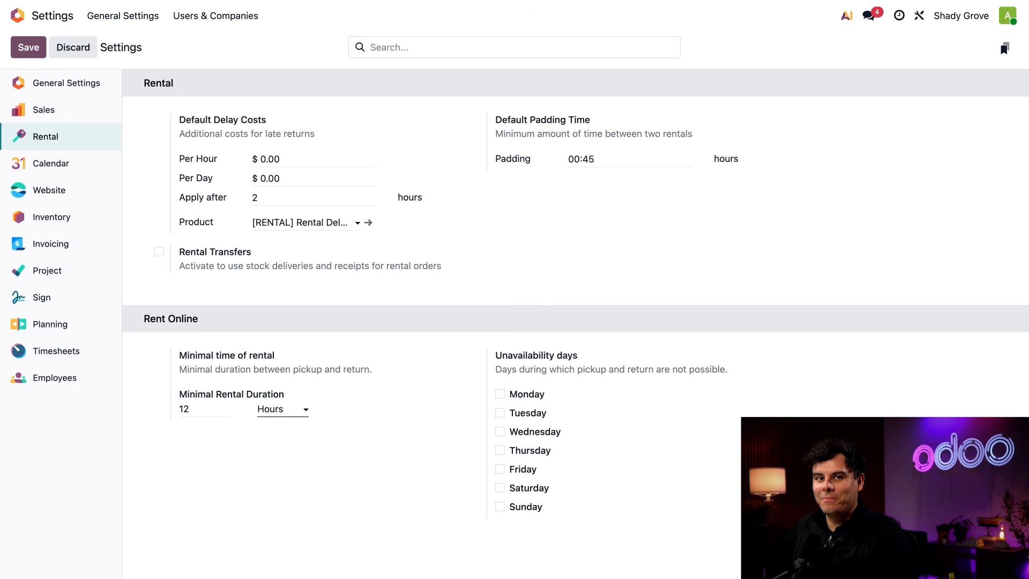
Switch to the Rental app and open the Deluxe Room product from its product list
click(18, 15)
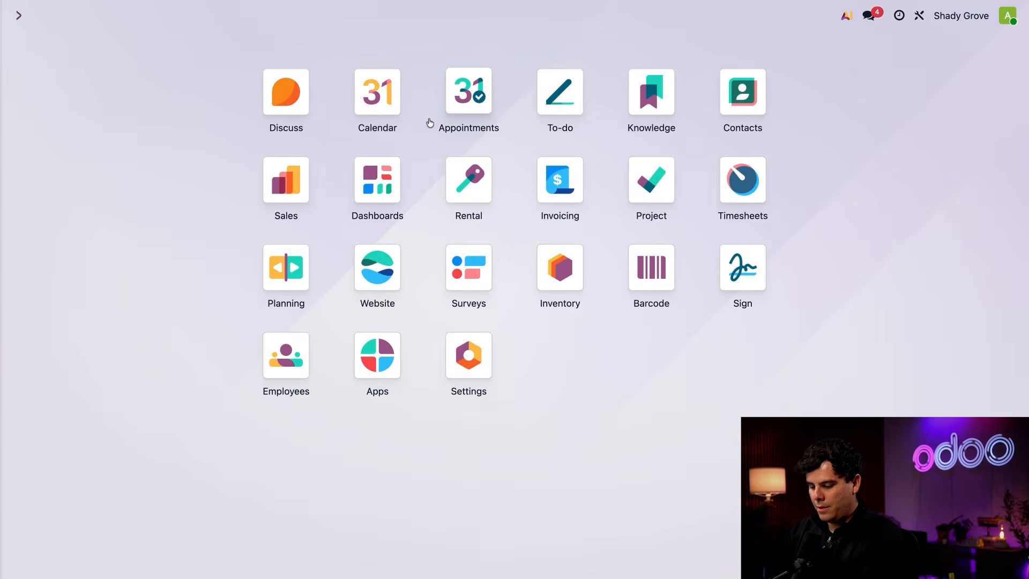
text(ren)
key(Return)
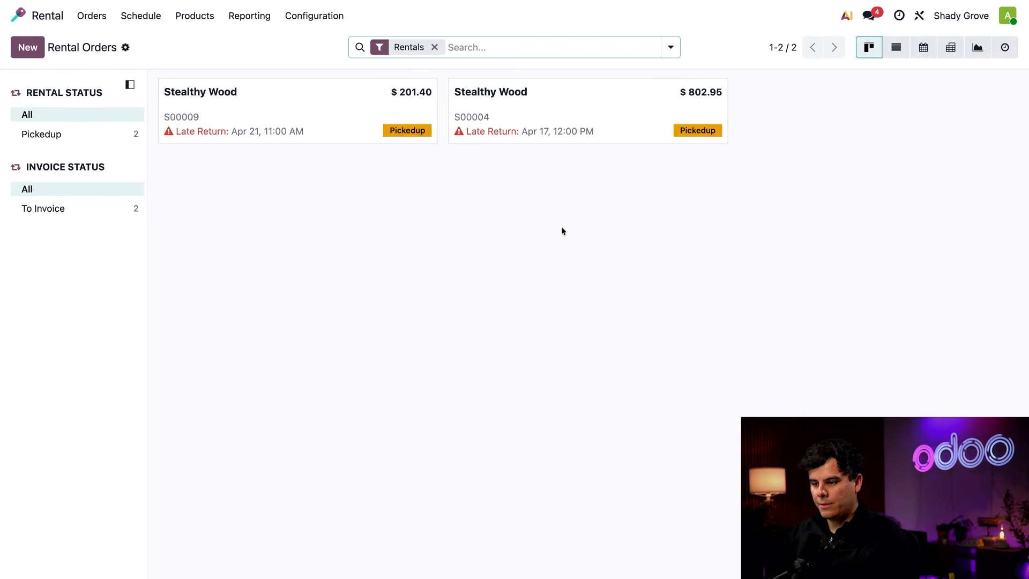
click(201, 24)
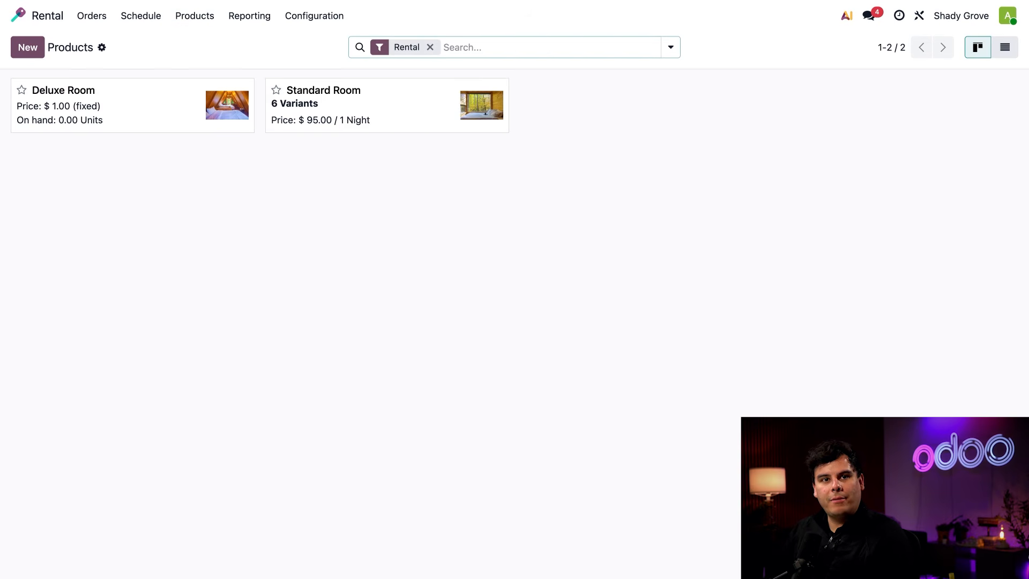
click(146, 100)
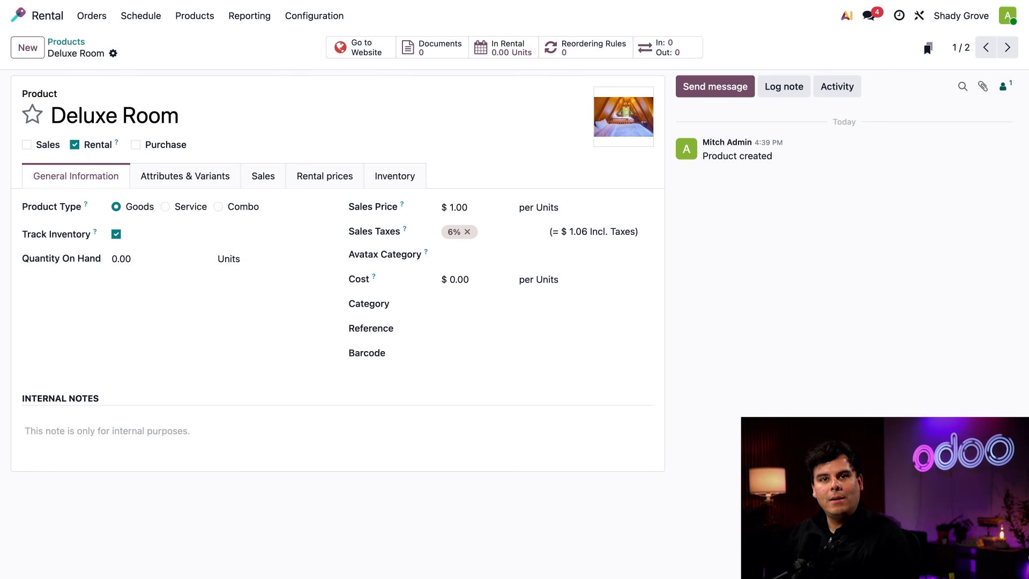
Make the Deluxe Room available for sales, with product type Service and category Stay Offer
click(26, 144)
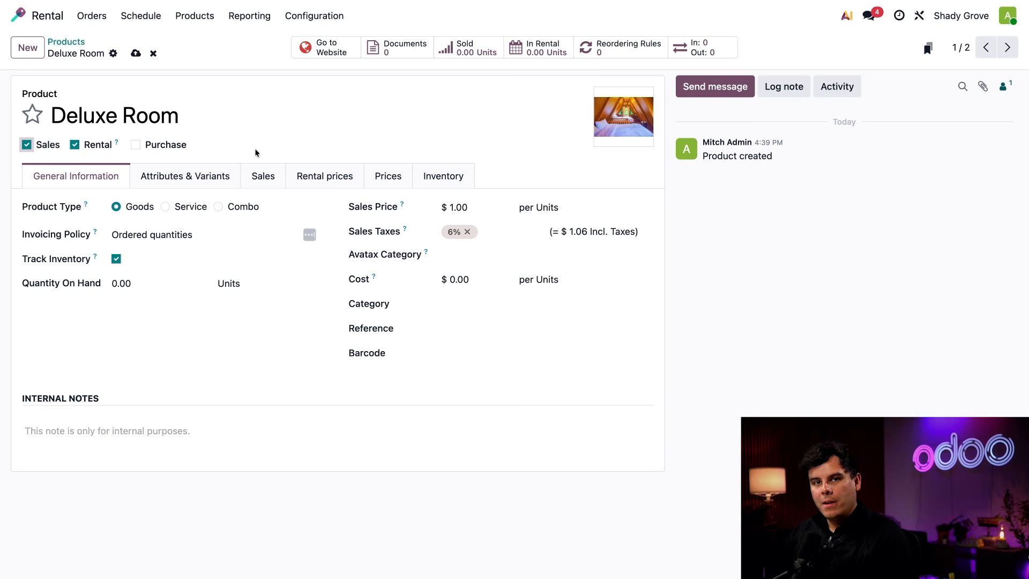
click(166, 207)
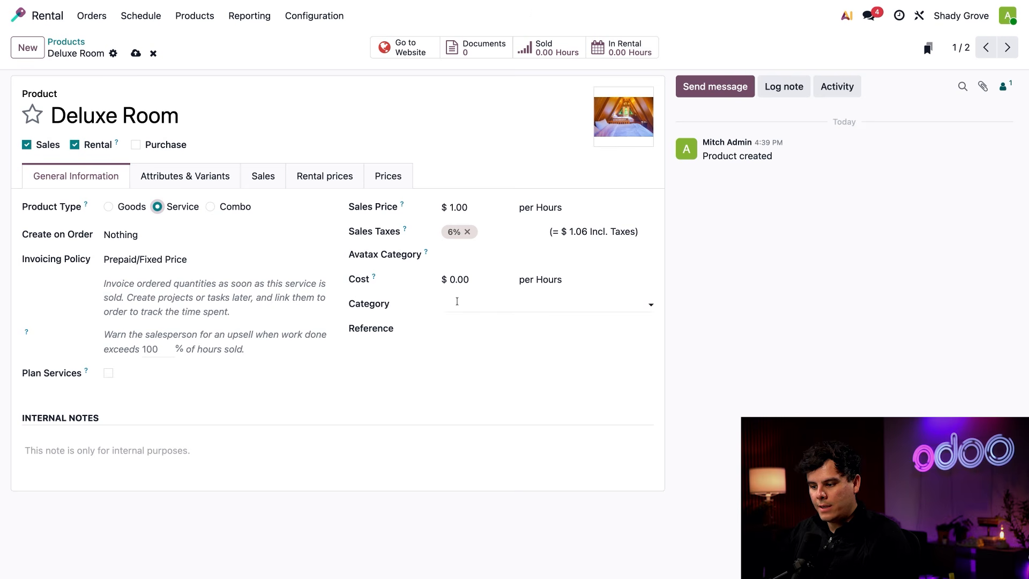
click(454, 305)
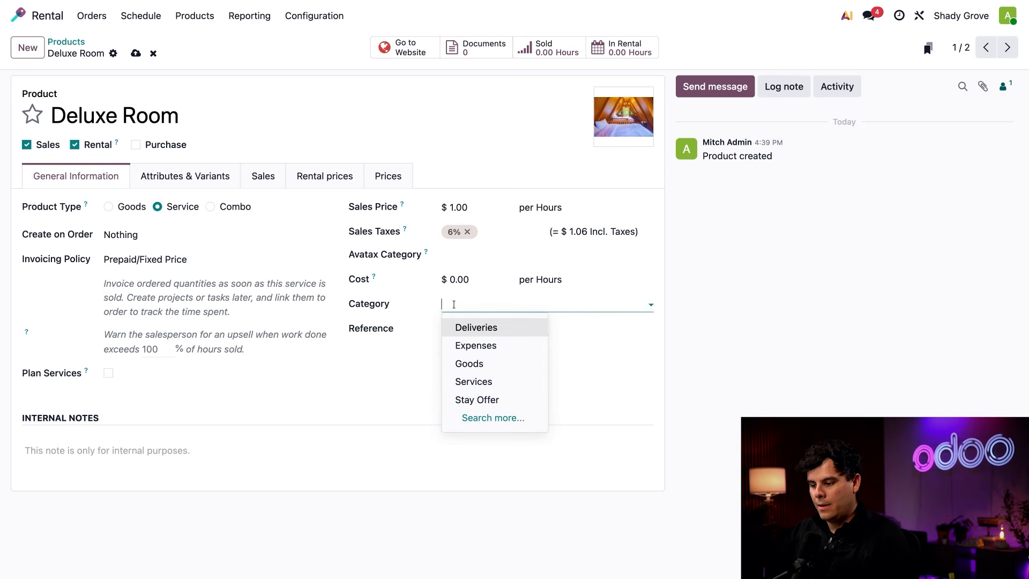
click(489, 400)
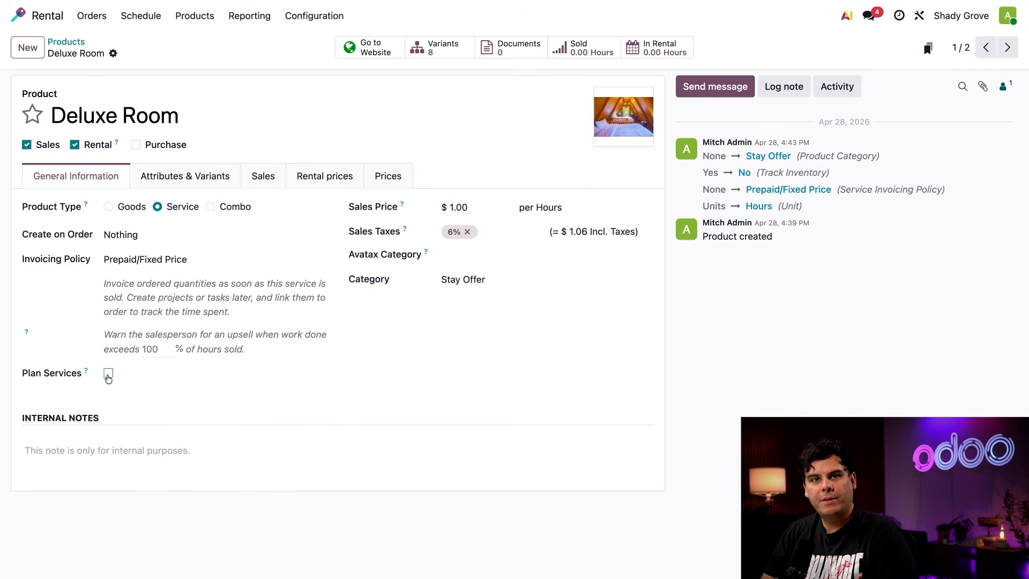
Enable Plan Services on the Deluxe Room product and start creating a planning role named Deluxe Room
click(108, 374)
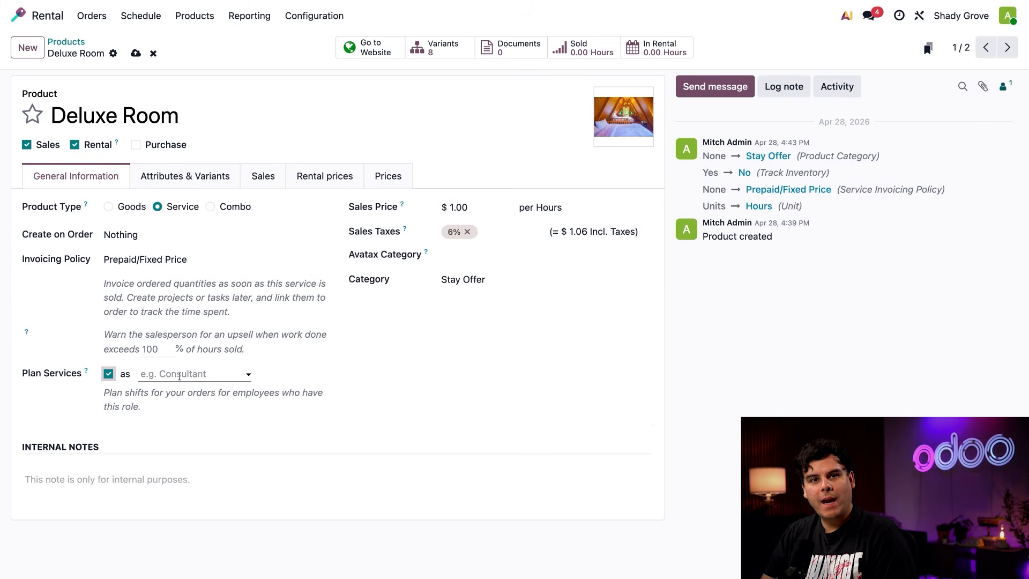
click(180, 375)
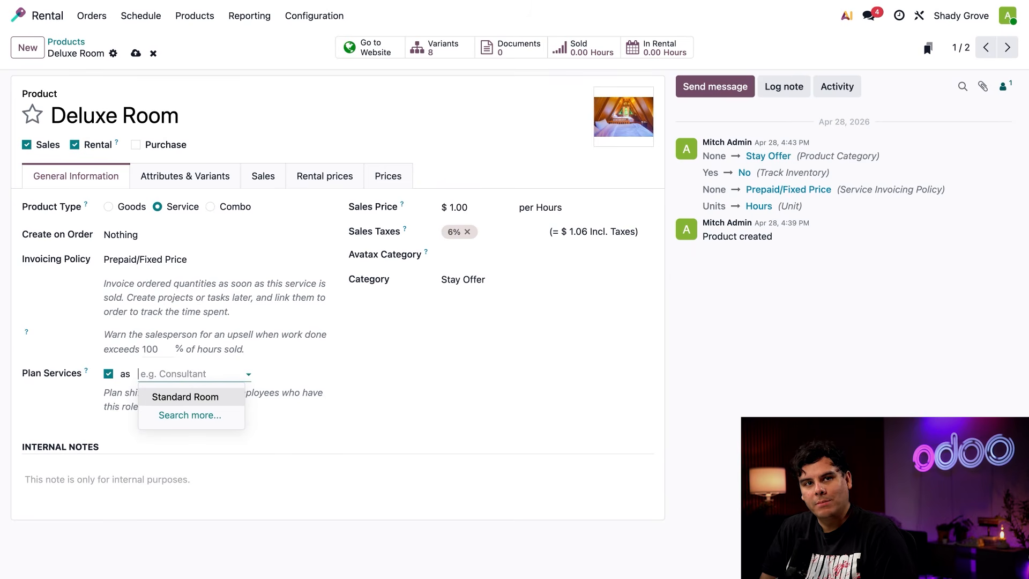
text(Deluxe Room)
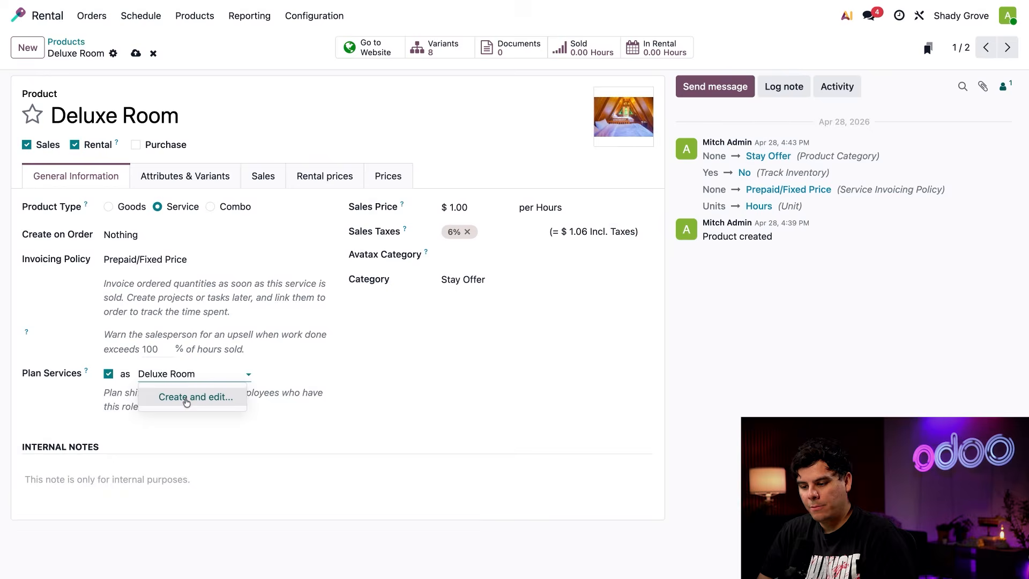
click(188, 397)
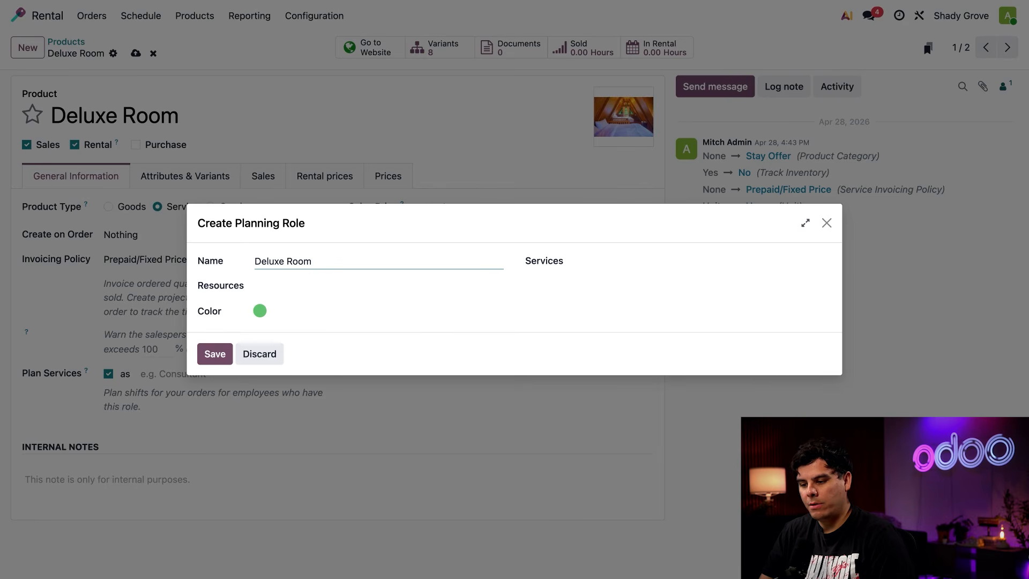
Create a resource named 102 of type Material for the Deluxe Room planning role
click(273, 290)
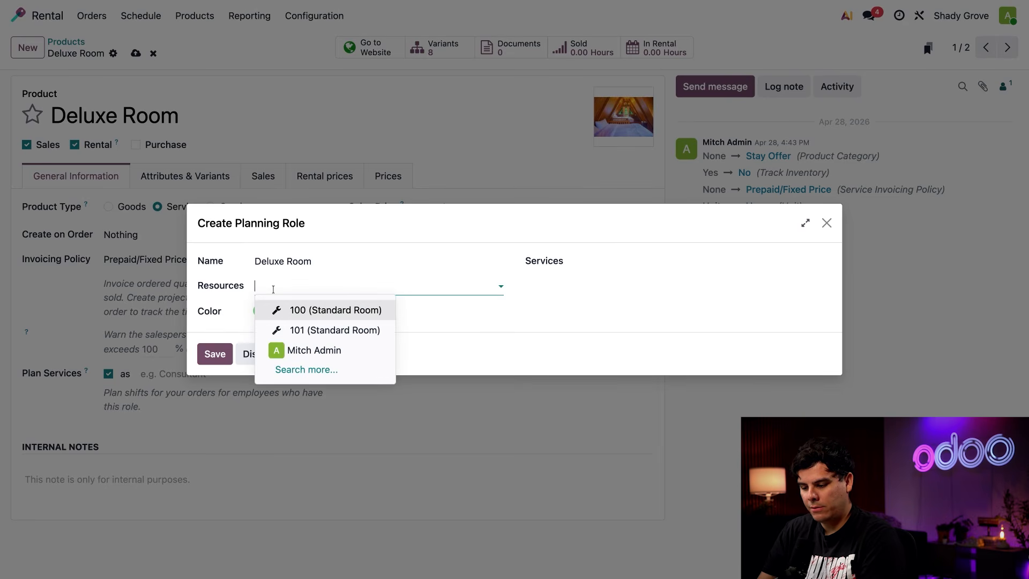
text(102)
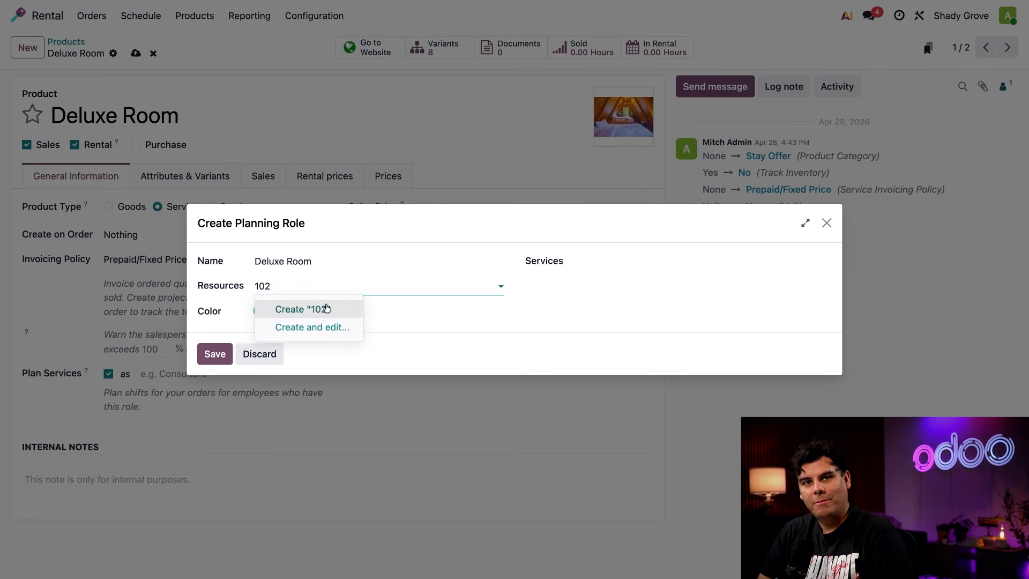
click(323, 328)
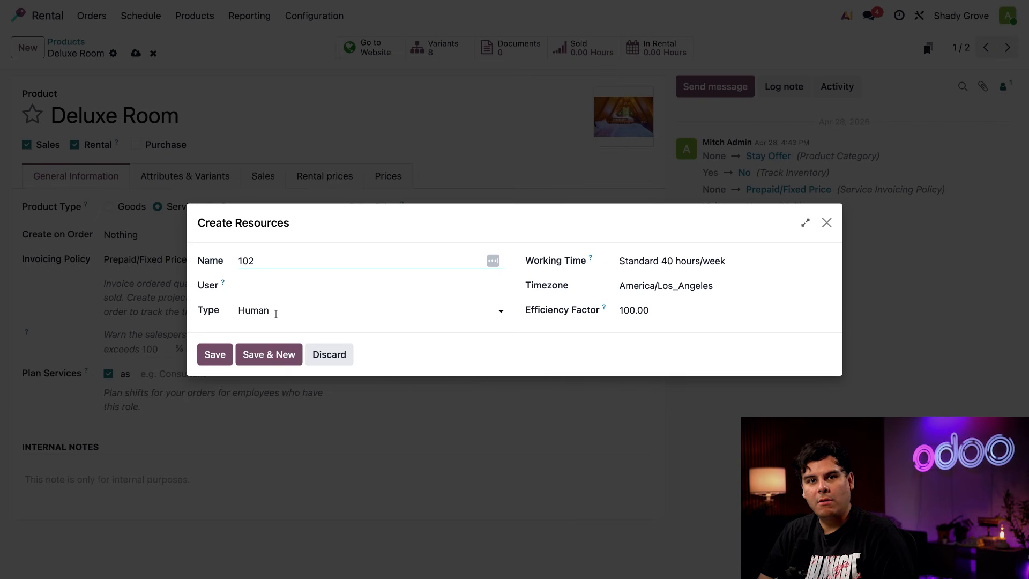
click(276, 314)
click(262, 351)
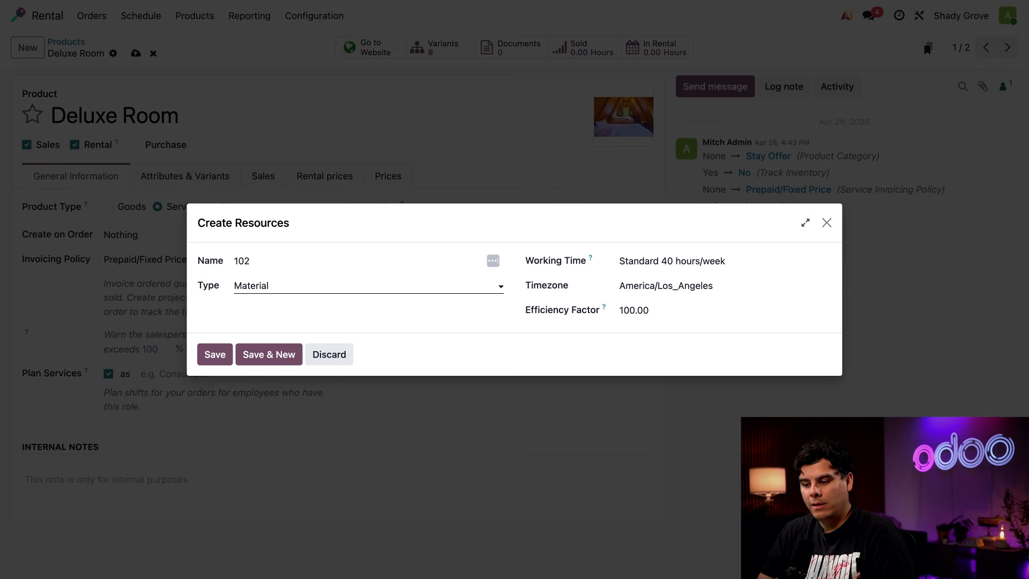
click(266, 355)
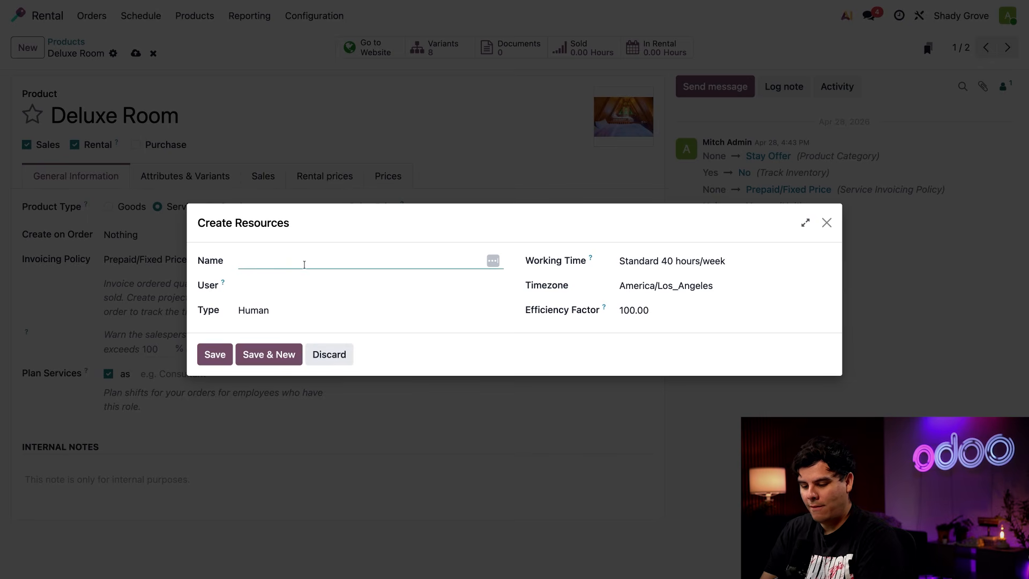
Create a second resource named 103 of type Material and save the planning role
text(103)
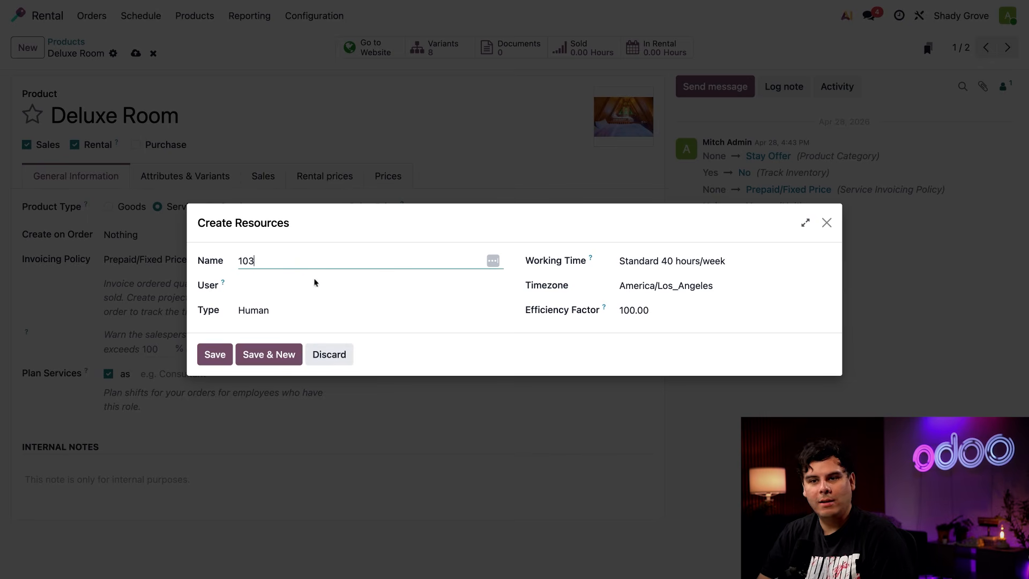
click(298, 313)
click(284, 352)
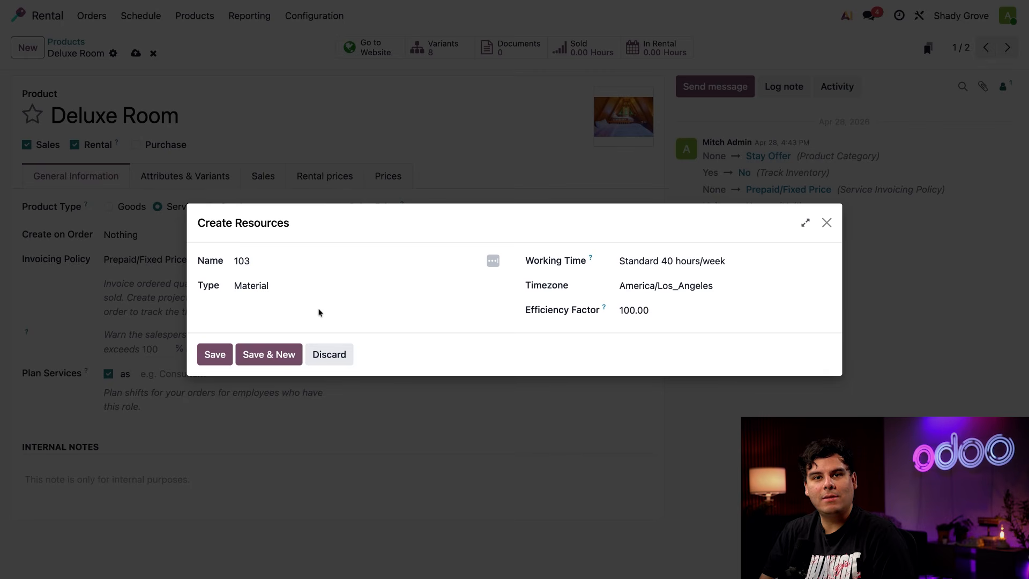
click(215, 355)
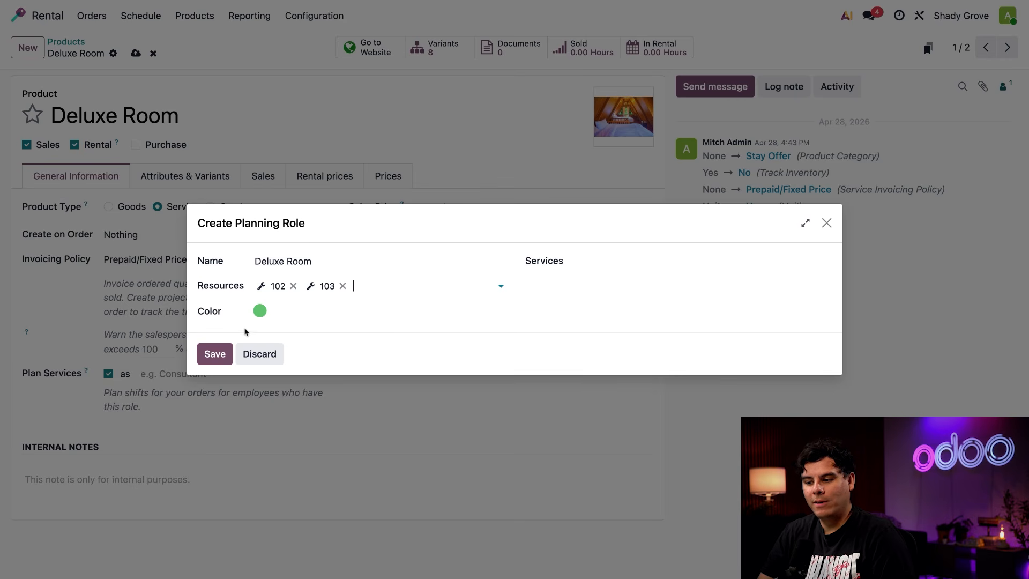
click(200, 355)
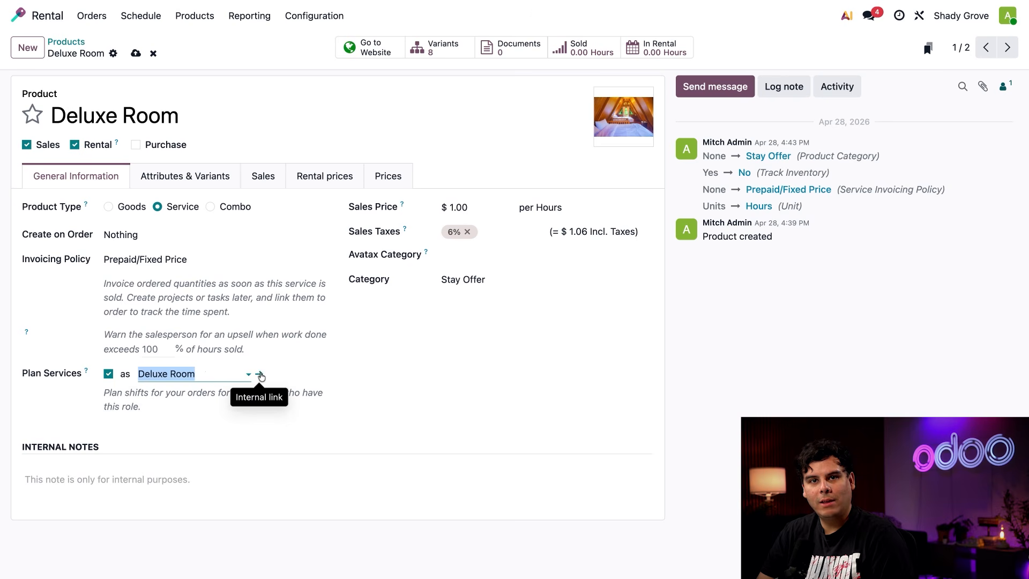
Enable Sync Shifts and Rental Orders on the Deluxe Room planning role and return to the product
click(261, 375)
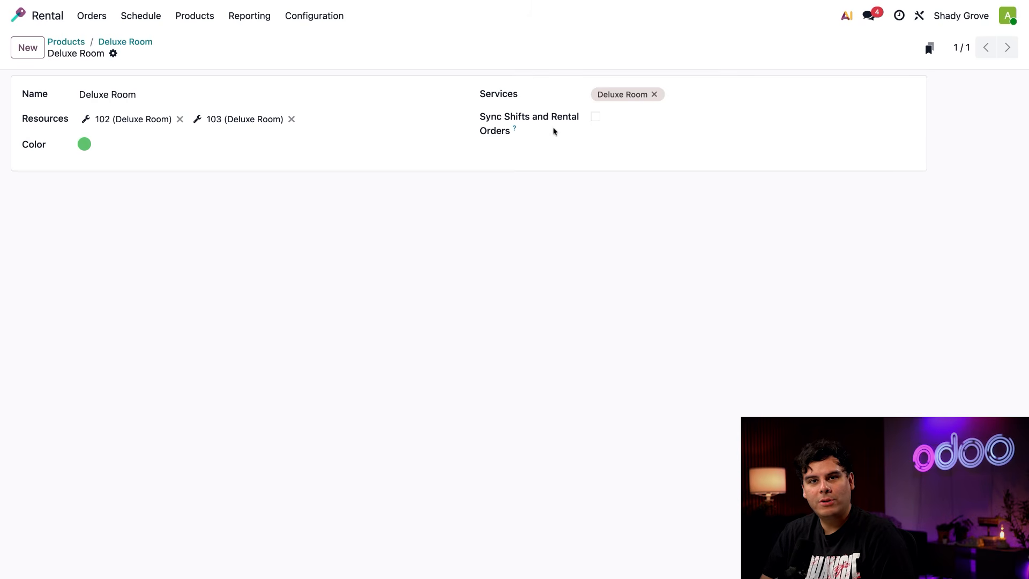
click(596, 118)
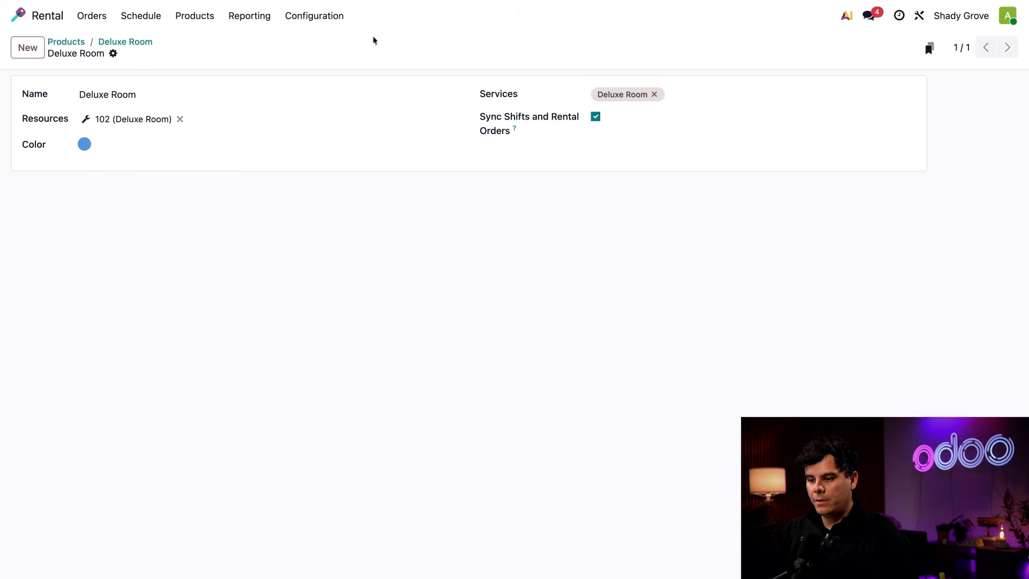
click(126, 42)
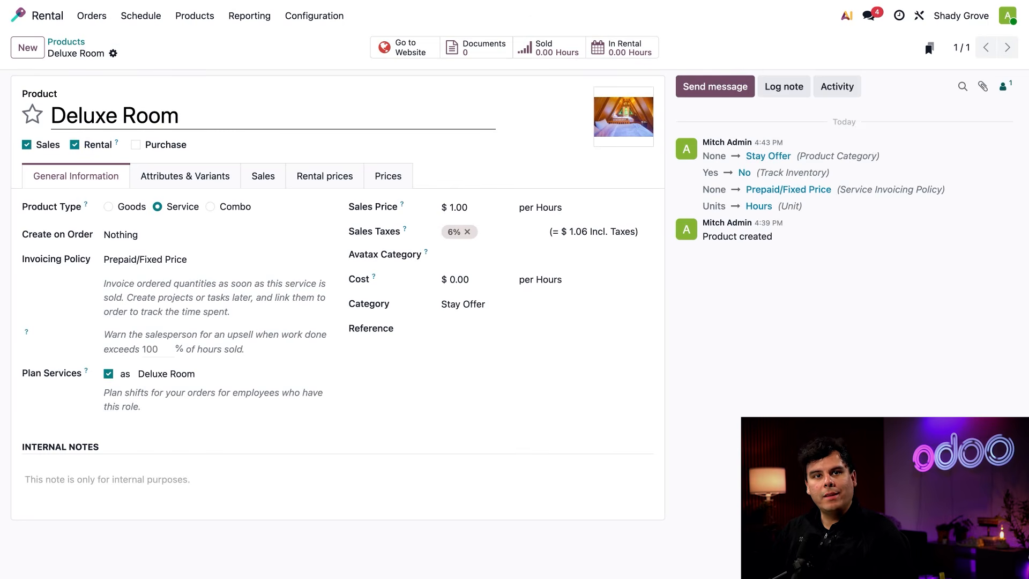
Add a Nightly rental price of $125.00 to the Deluxe Room product
click(333, 181)
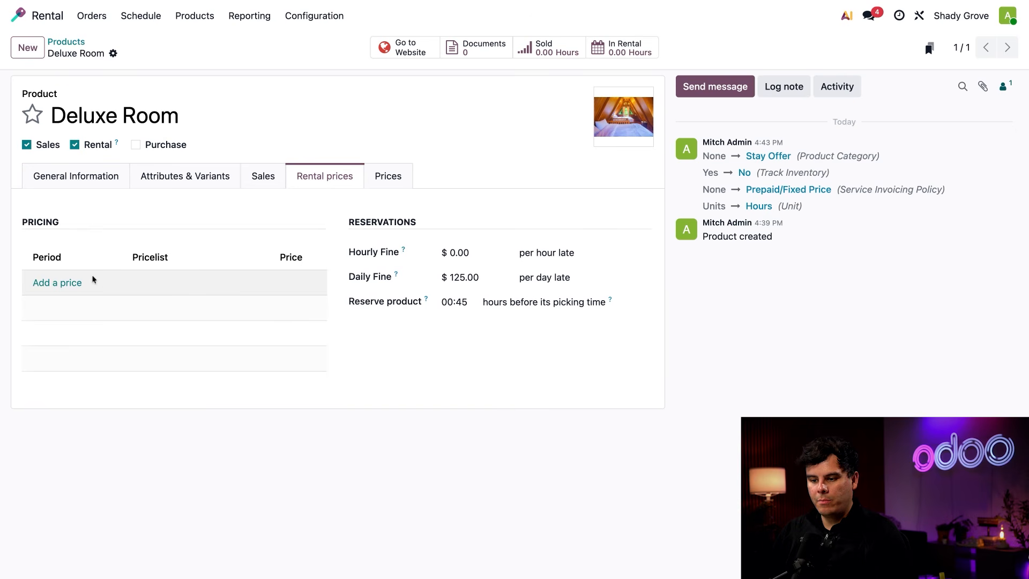
click(67, 283)
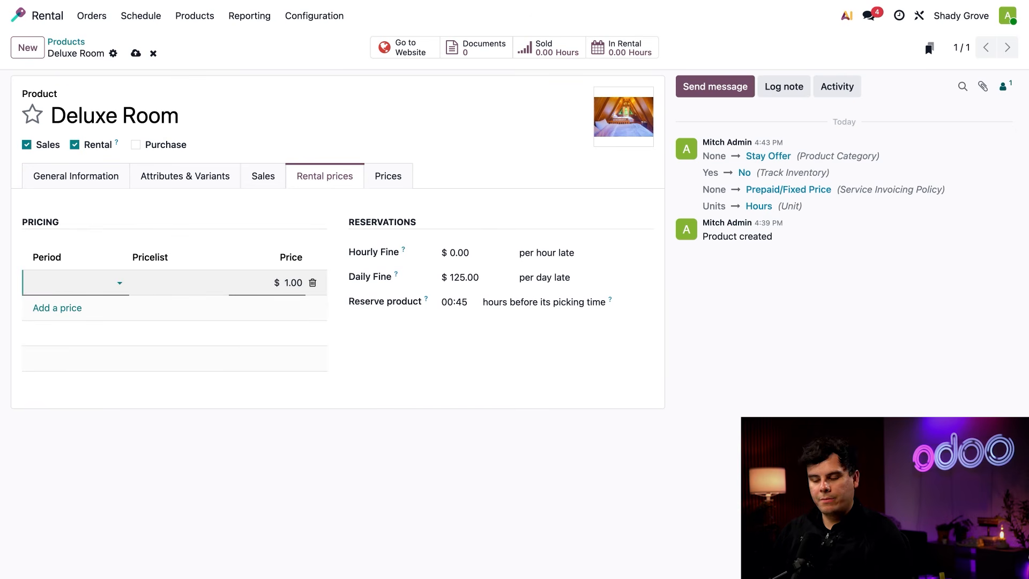
click(68, 282)
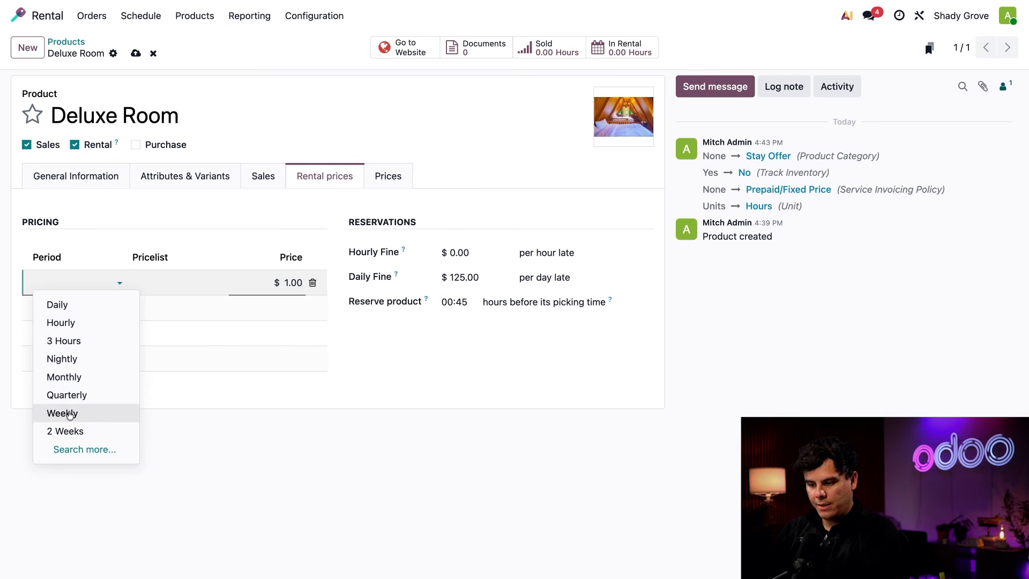
click(61, 359)
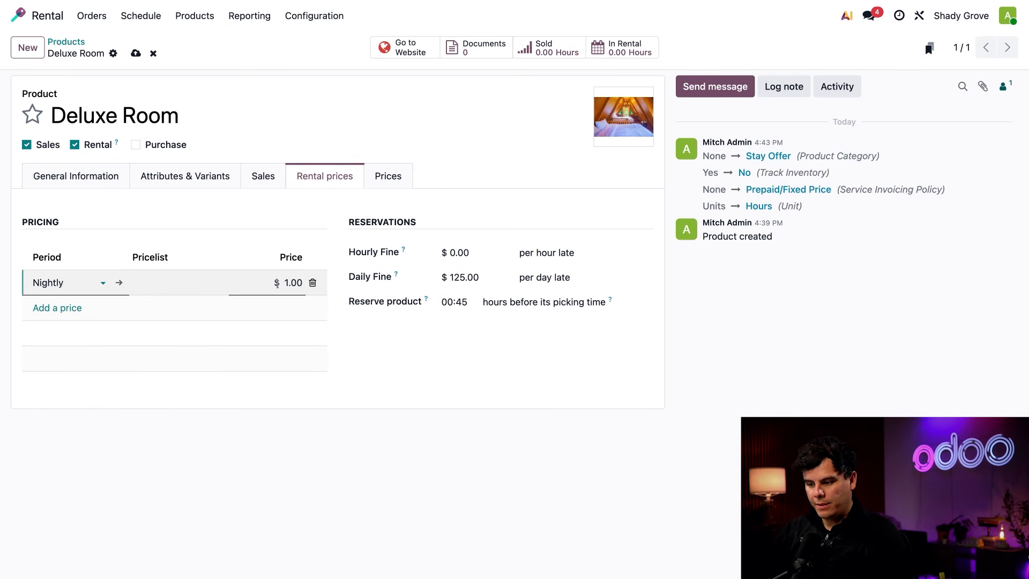
click(289, 282)
text(125)
click(419, 364)
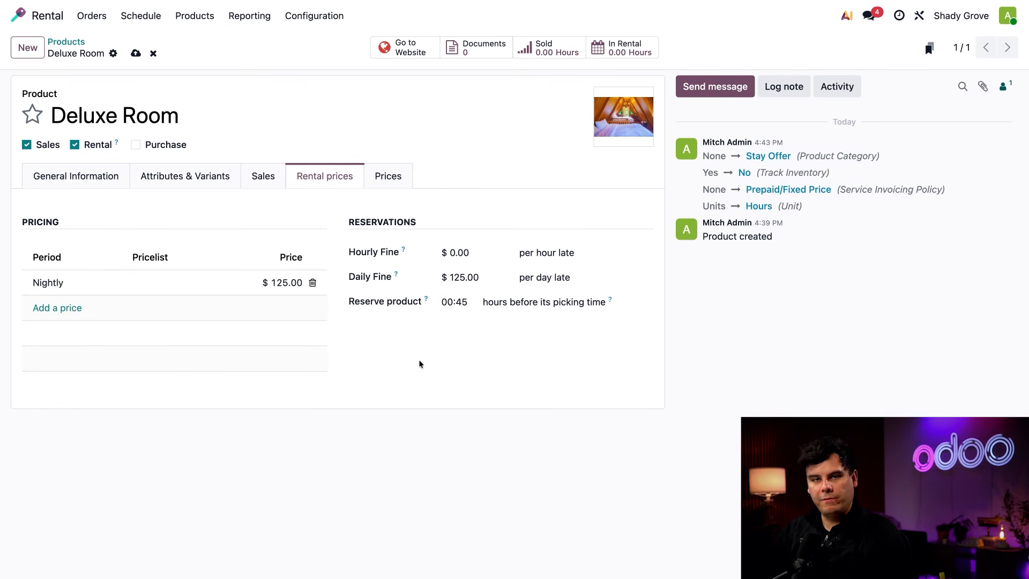
Open the Nightly rental period's record to examine its unit and its check-in and check-out times
click(74, 287)
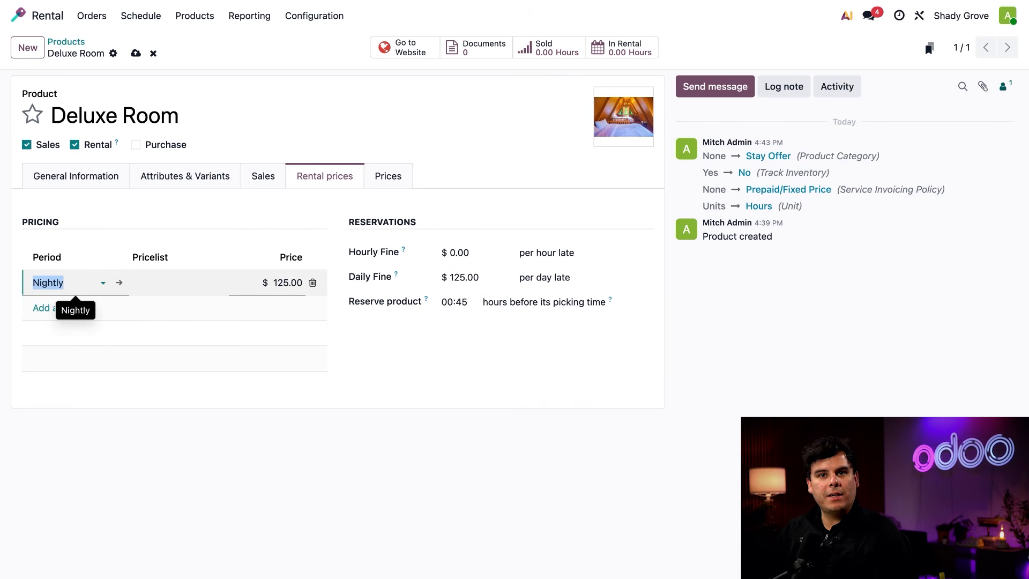
click(119, 283)
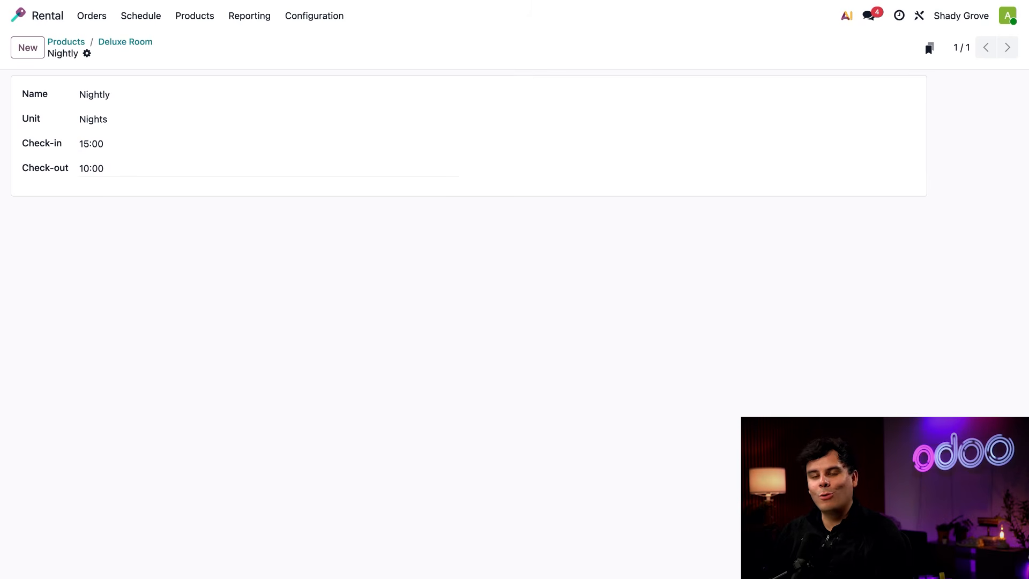
Return to the Deluxe Room product and add a Nightly price of $106.25 for the Stealthy Wood Corporate Rate (USD) pricelist
click(127, 42)
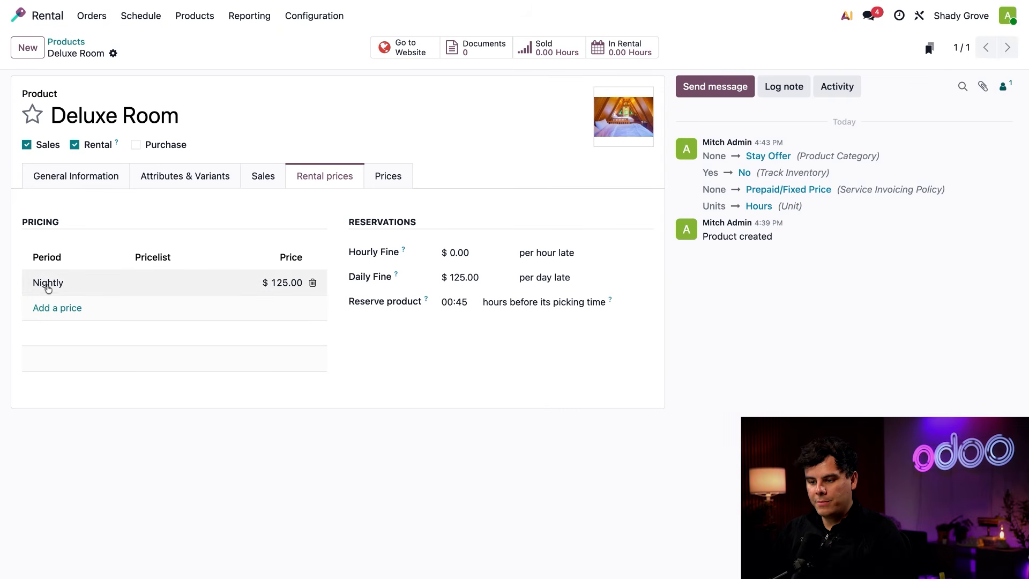
click(57, 308)
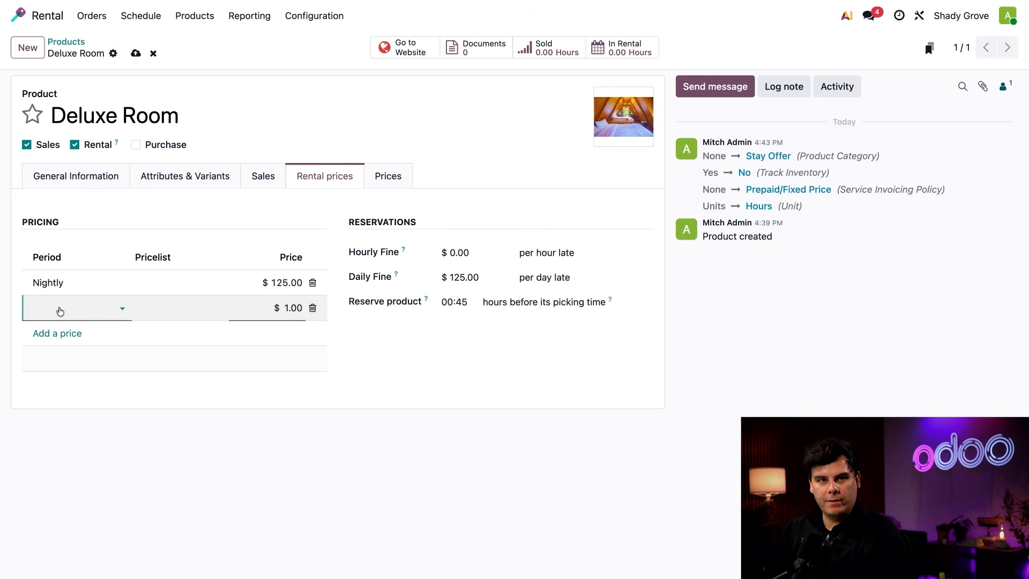
click(74, 308)
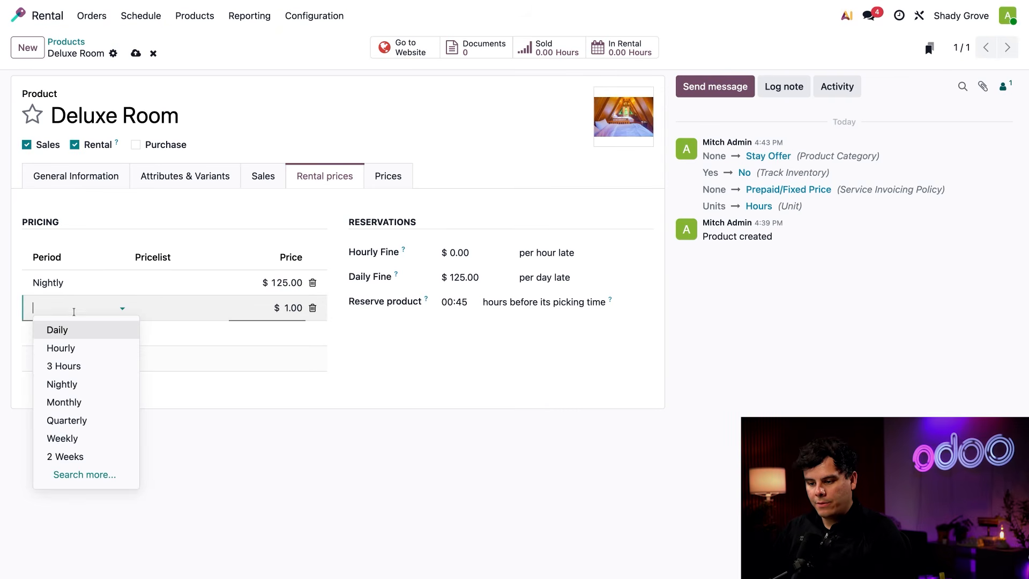
click(79, 387)
click(177, 309)
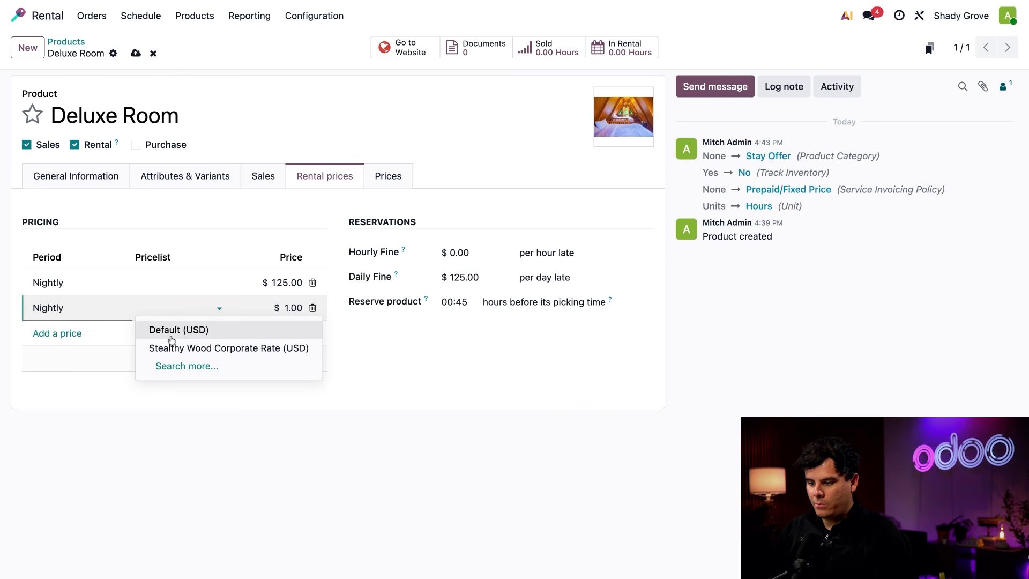
click(167, 349)
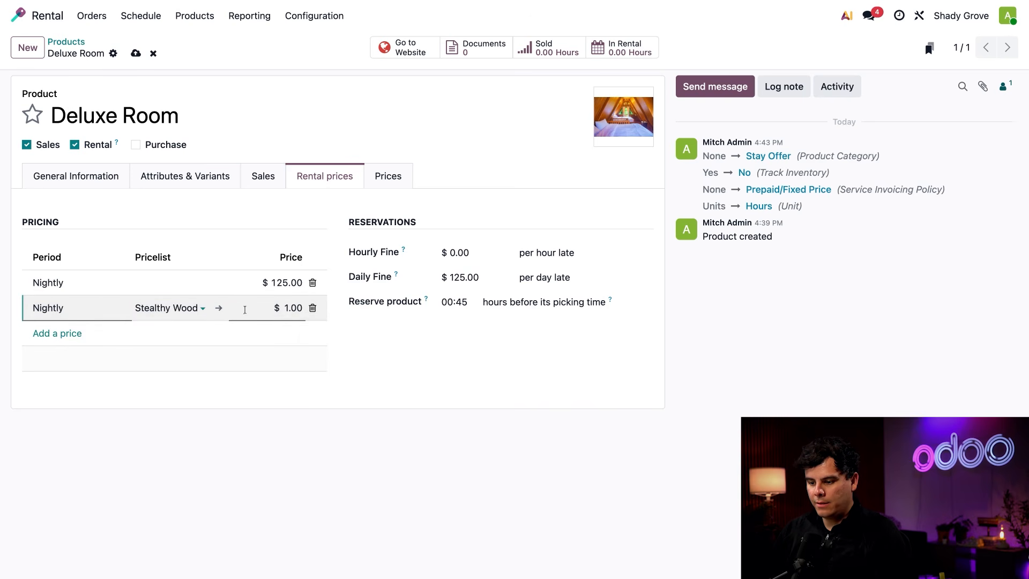
click(278, 311)
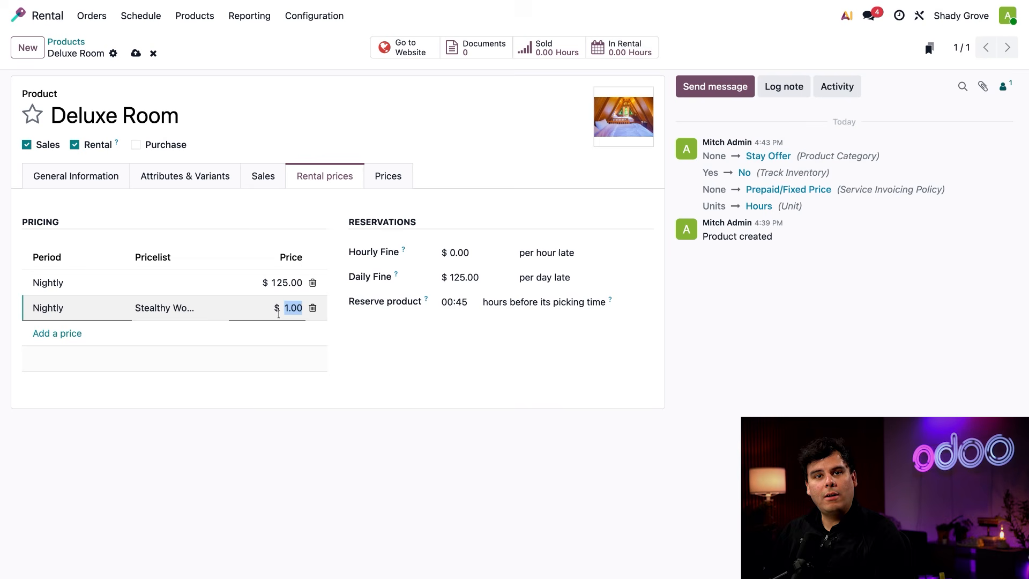
text(106.25)
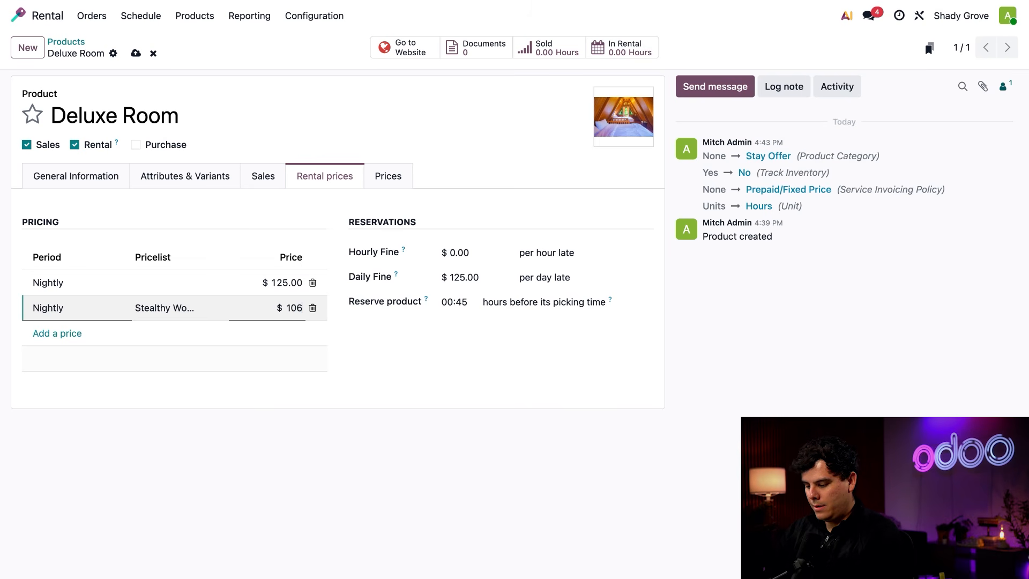
click(407, 350)
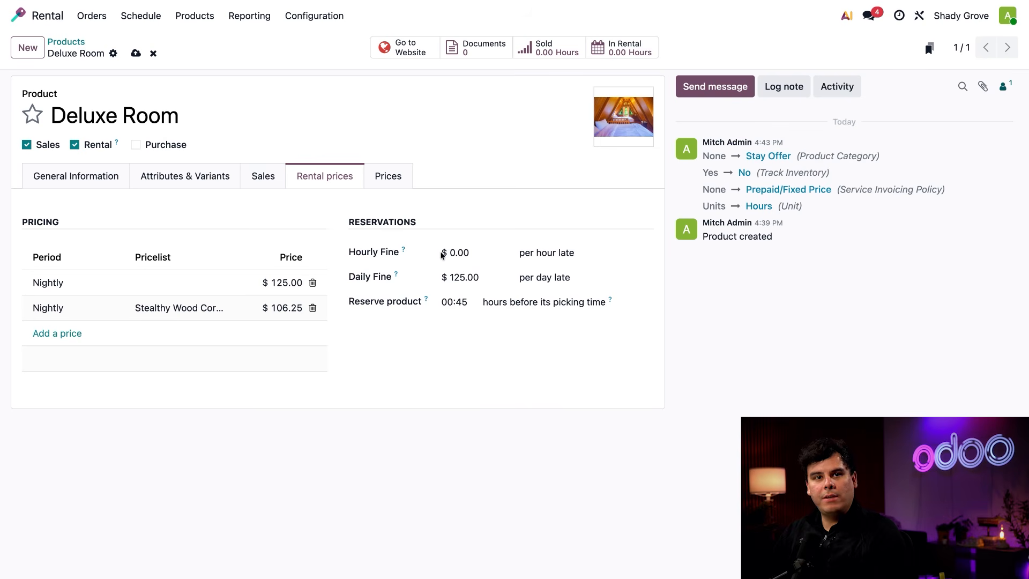
click(471, 276)
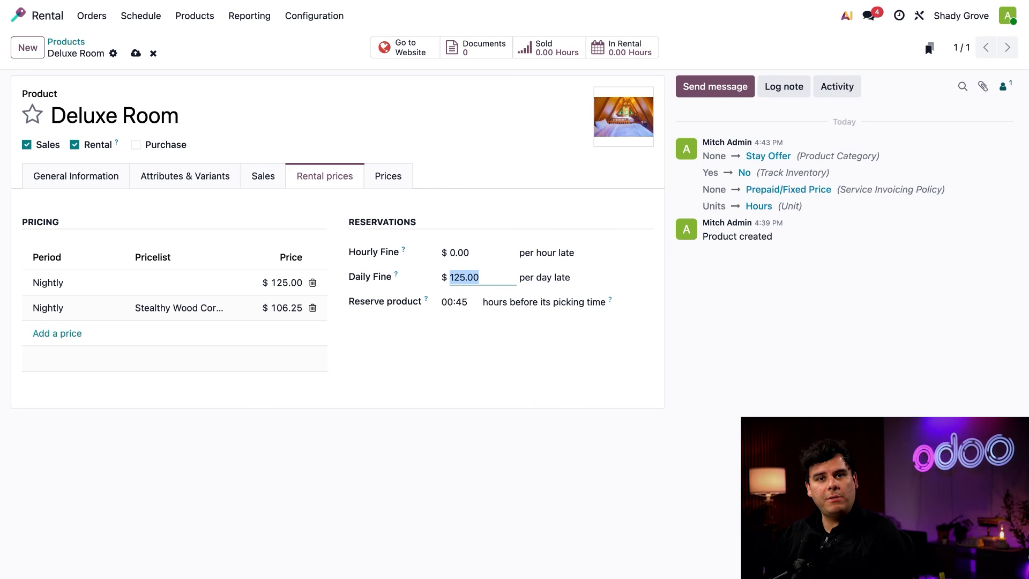
click(610, 284)
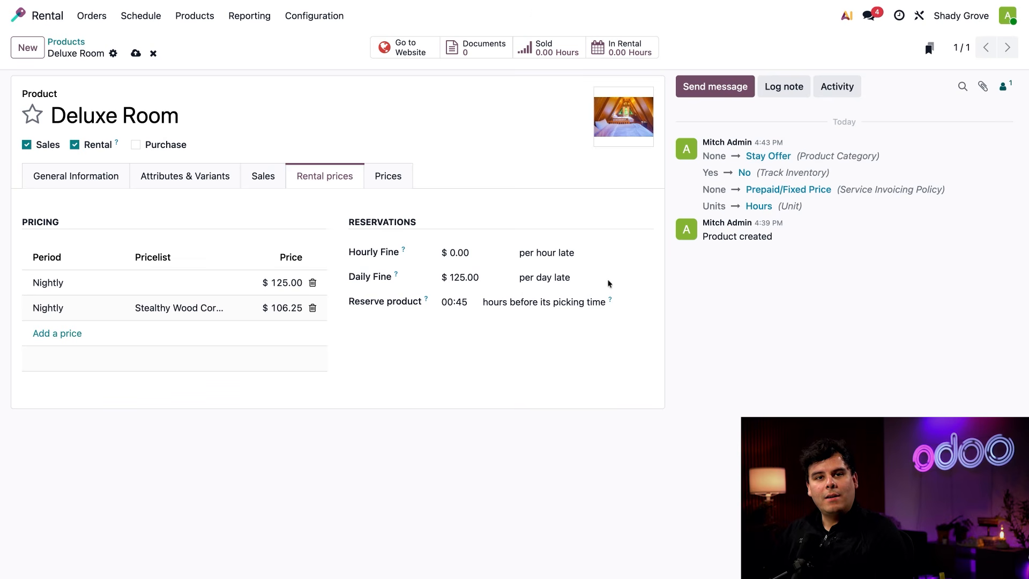
Add a Bed attribute to the Deluxe Room with the values Large double bed and Single beds
click(168, 185)
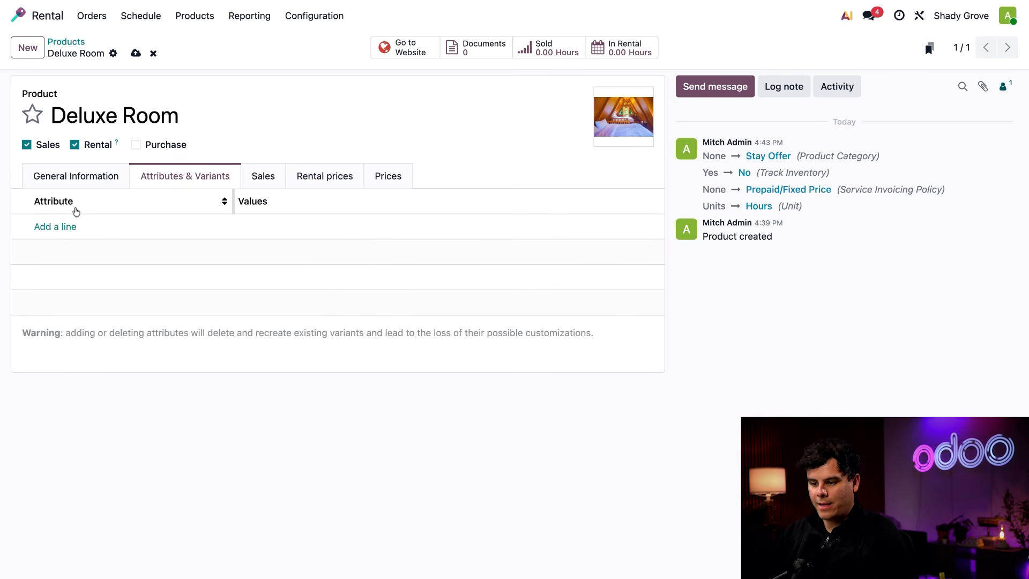
click(65, 226)
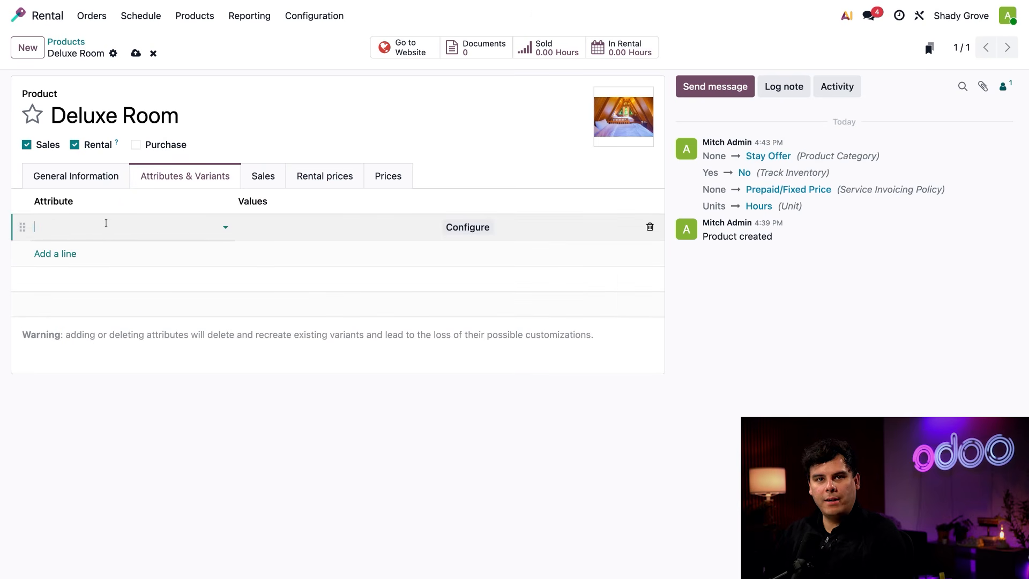
text(bed)
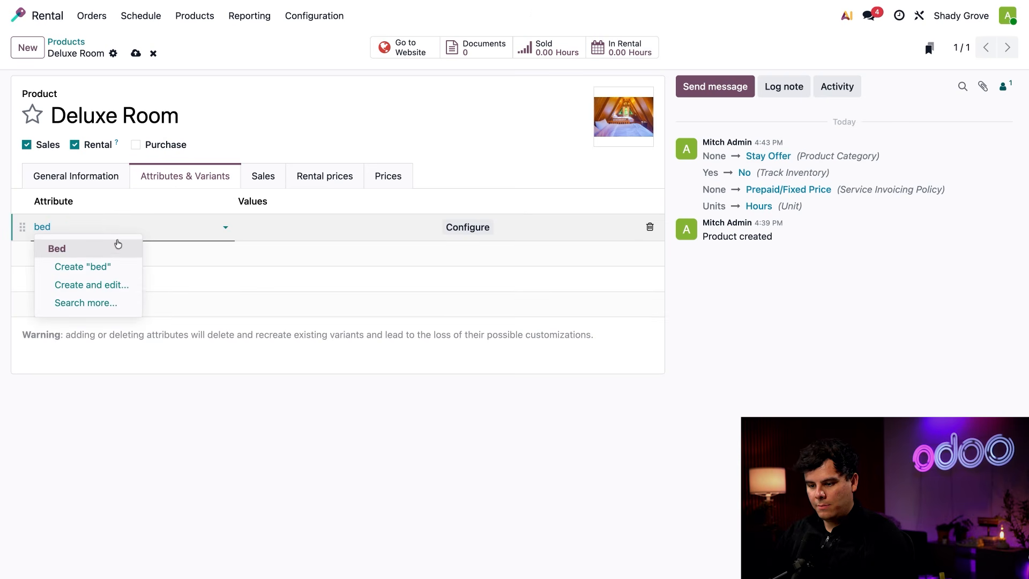
click(100, 250)
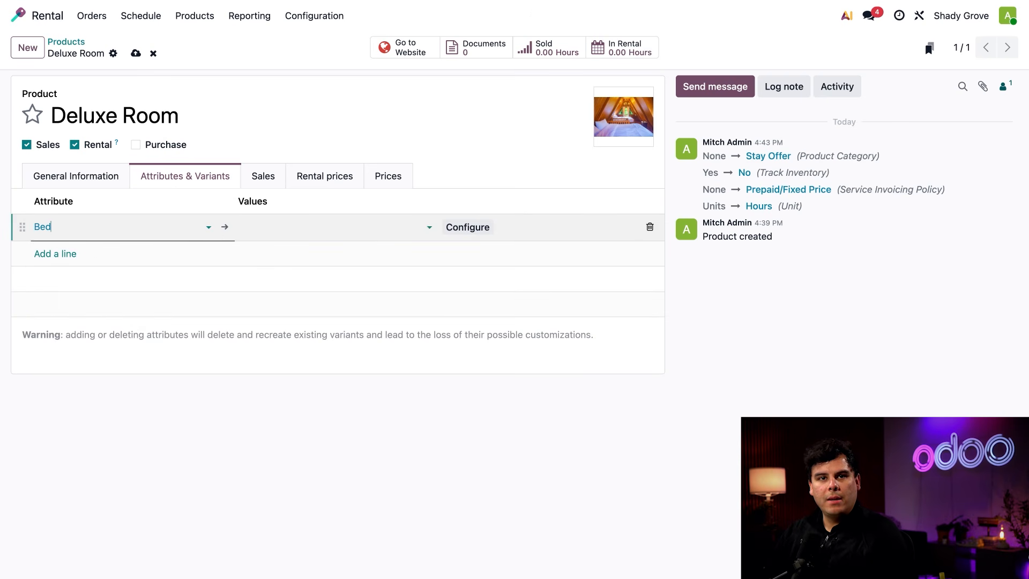
click(253, 227)
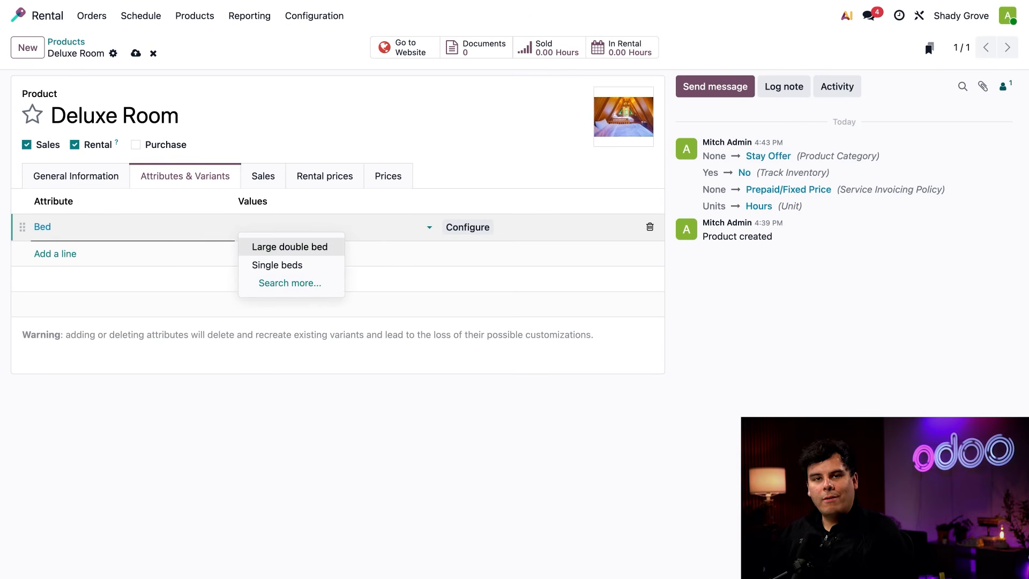
click(307, 245)
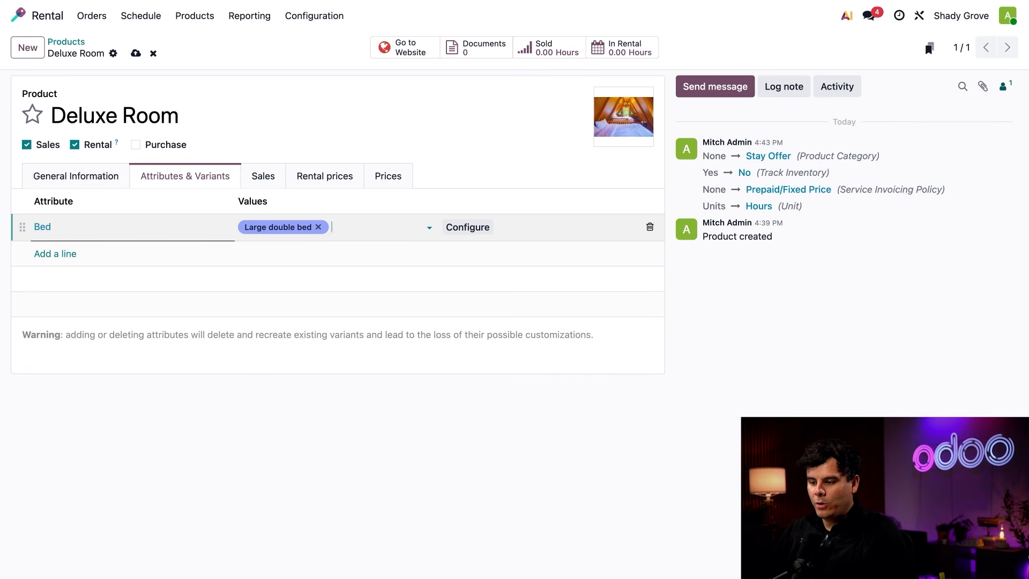
click(361, 229)
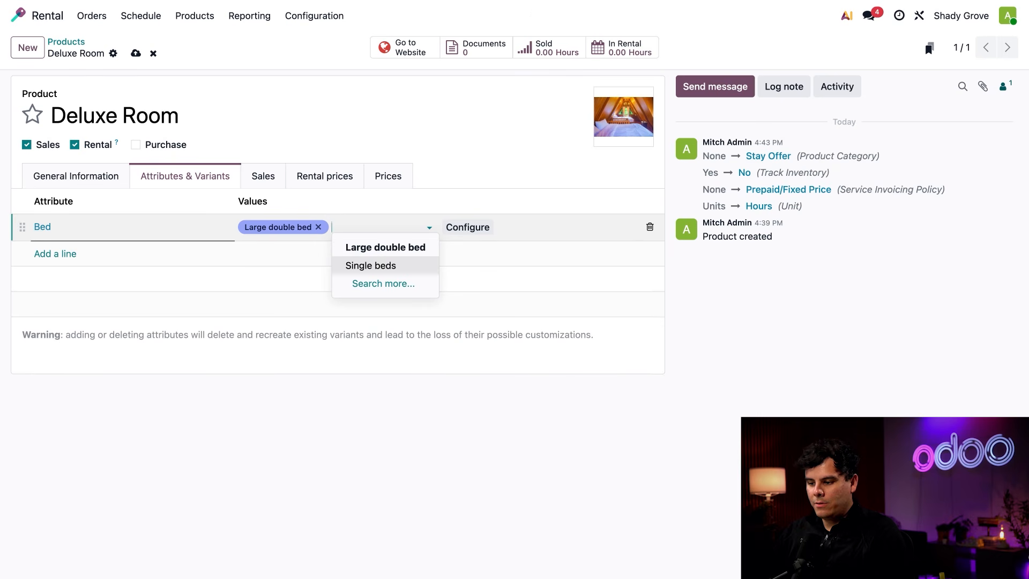
key(Return)
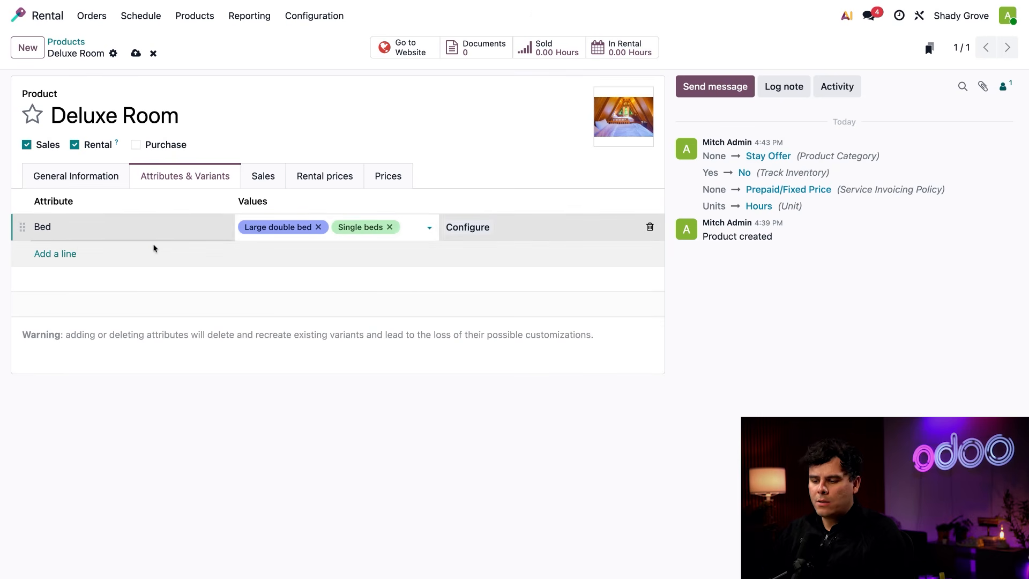
Add a Guests attribute with the values 1 pers., 2 pers., 2 pers. + 1 child. and 1 pers. + 1 child, and save the product
click(65, 254)
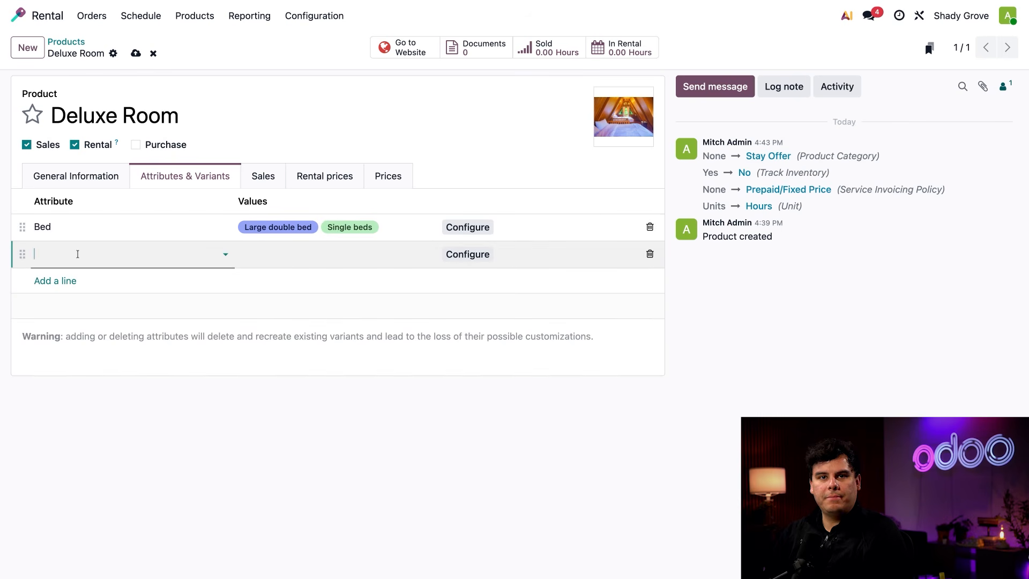
click(66, 254)
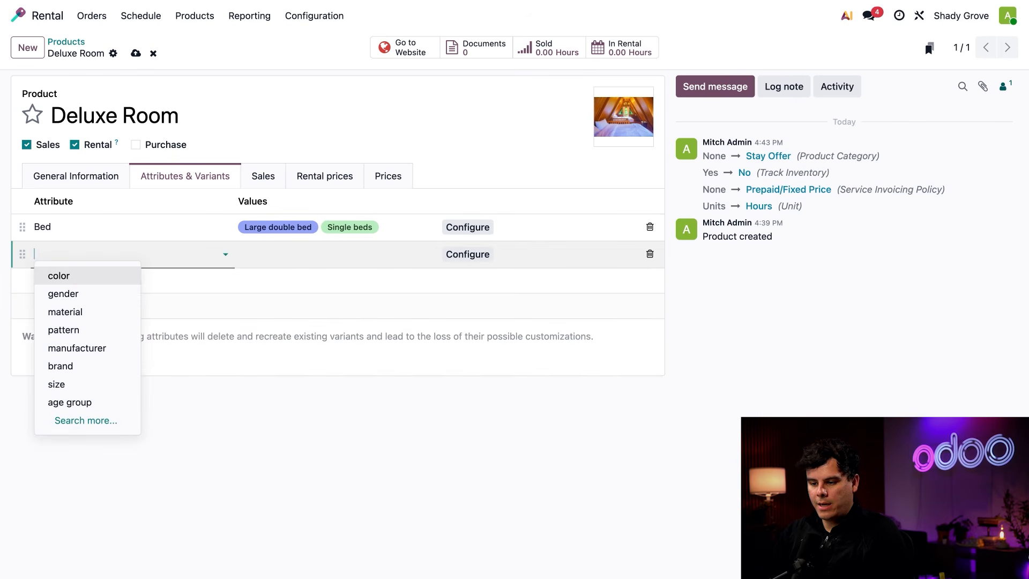
text(guests)
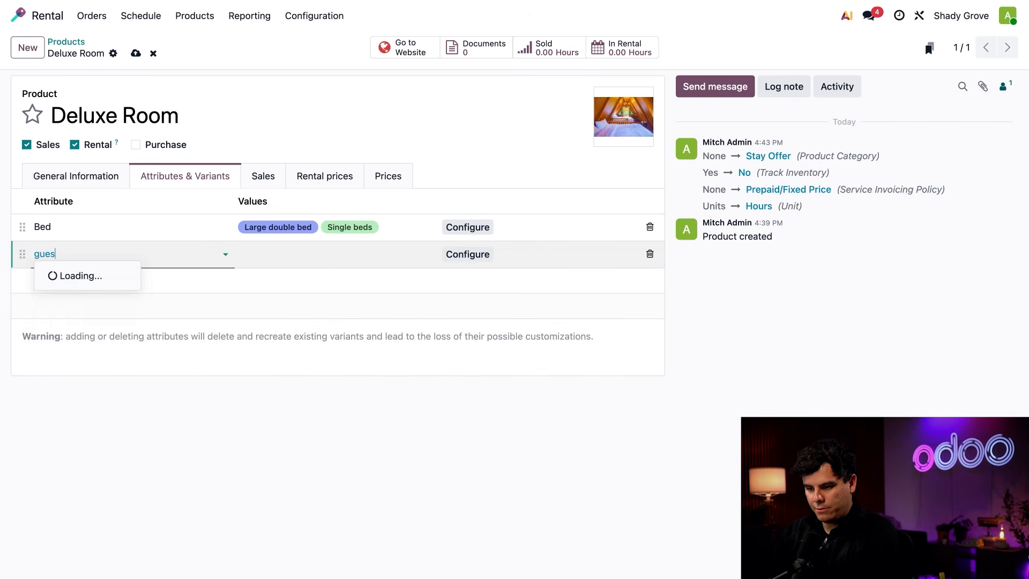
click(83, 272)
click(272, 261)
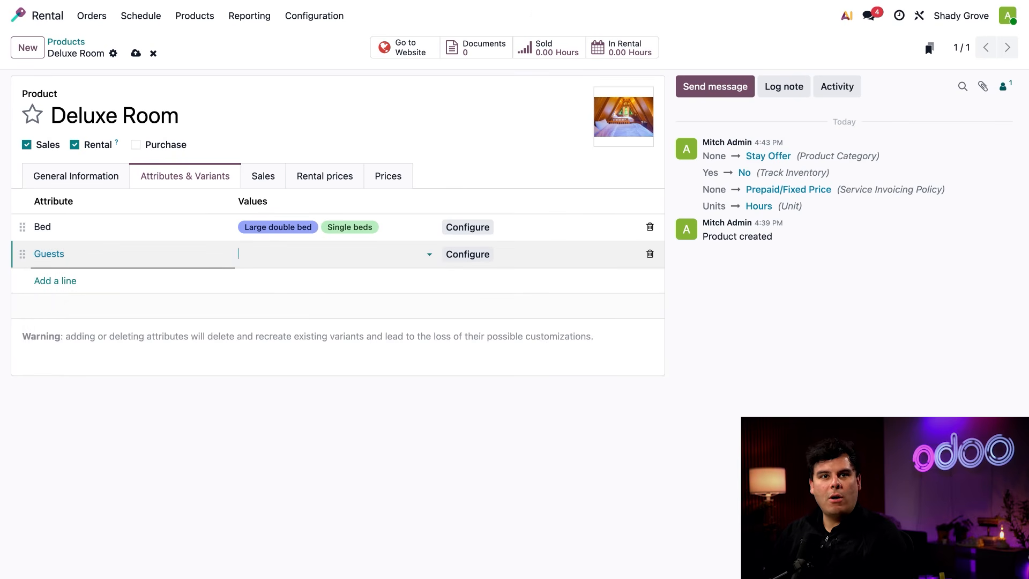
click(308, 257)
click(298, 272)
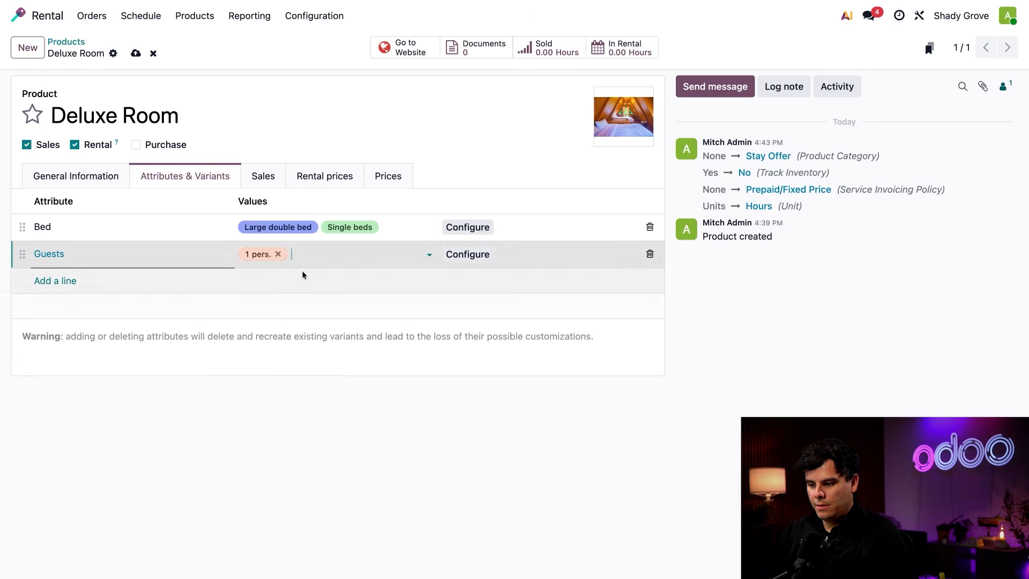
click(335, 255)
click(333, 290)
click(367, 253)
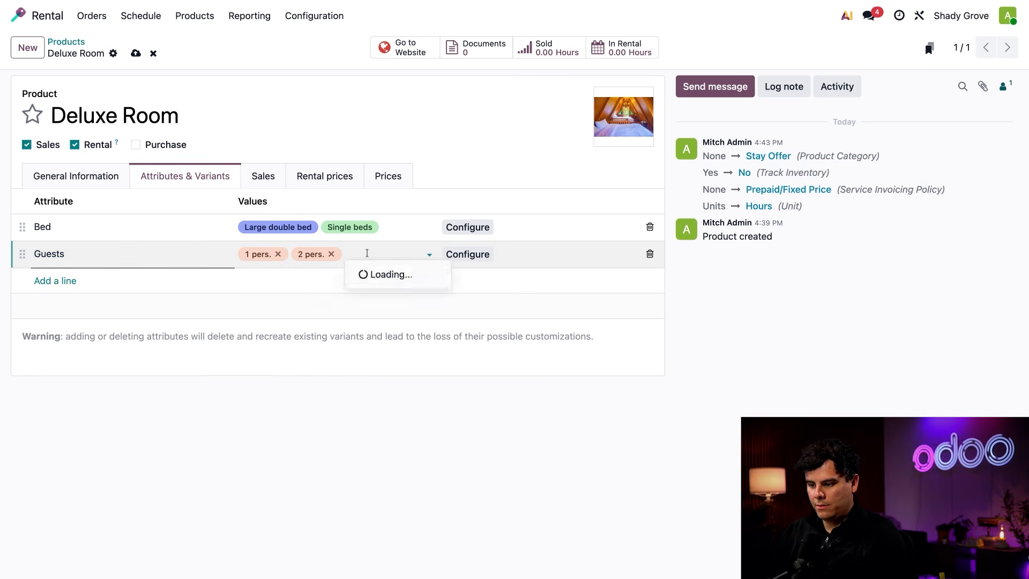
click(378, 308)
click(334, 268)
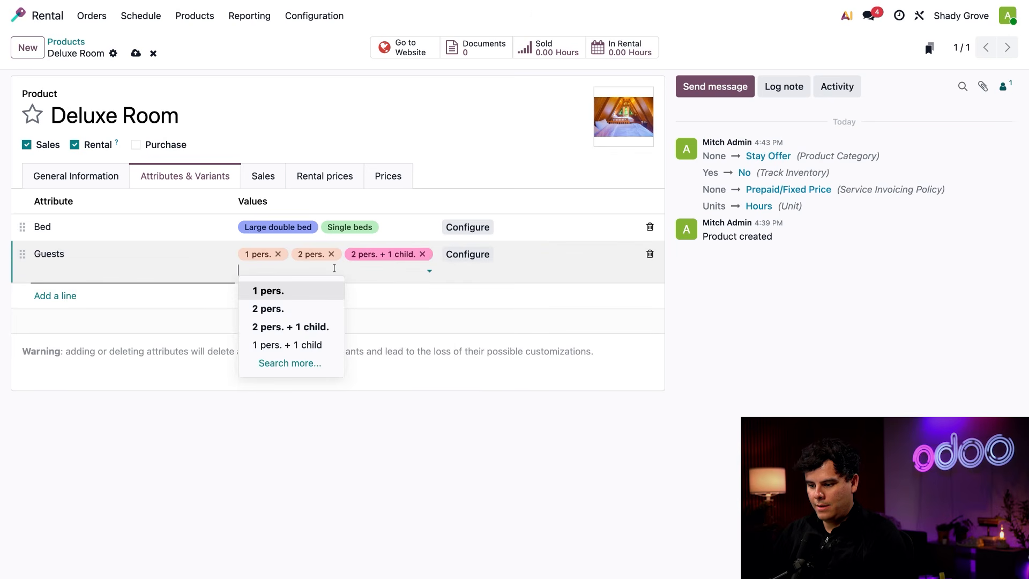
click(268, 344)
click(455, 158)
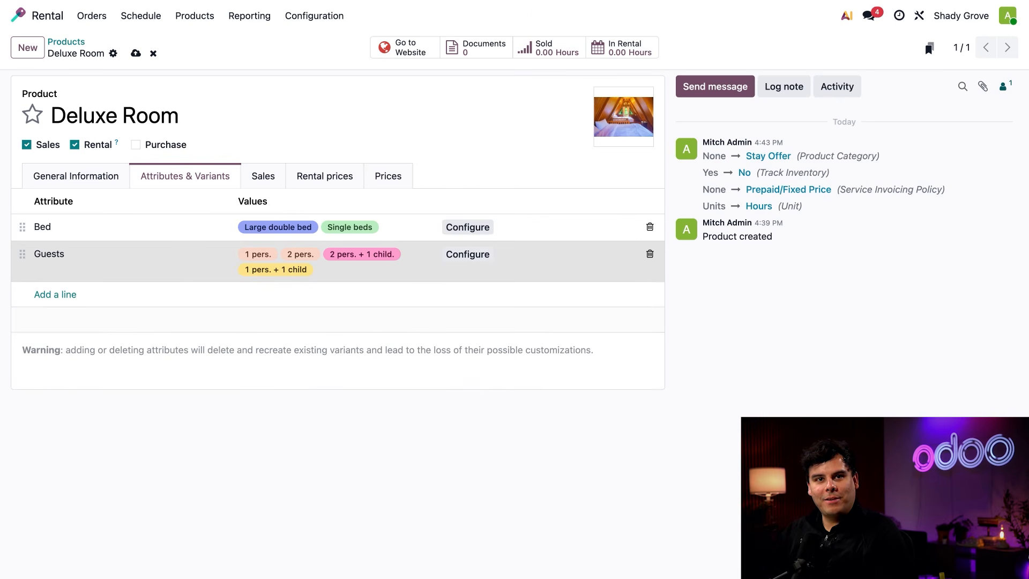
click(136, 53)
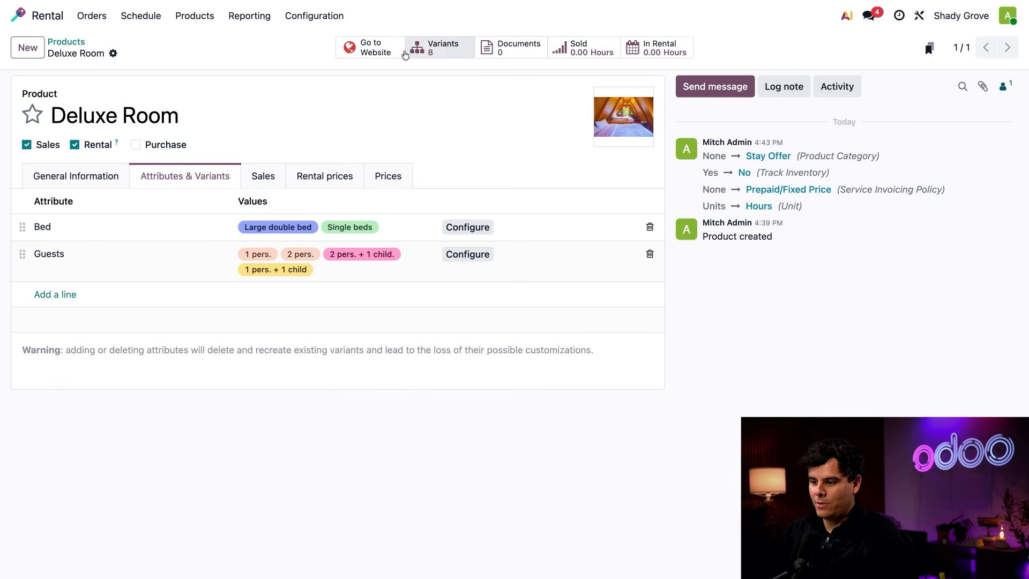
Preview the Deluxe Room's website page, choosing Single beds and checking the specifications and the rental period calendar
click(378, 51)
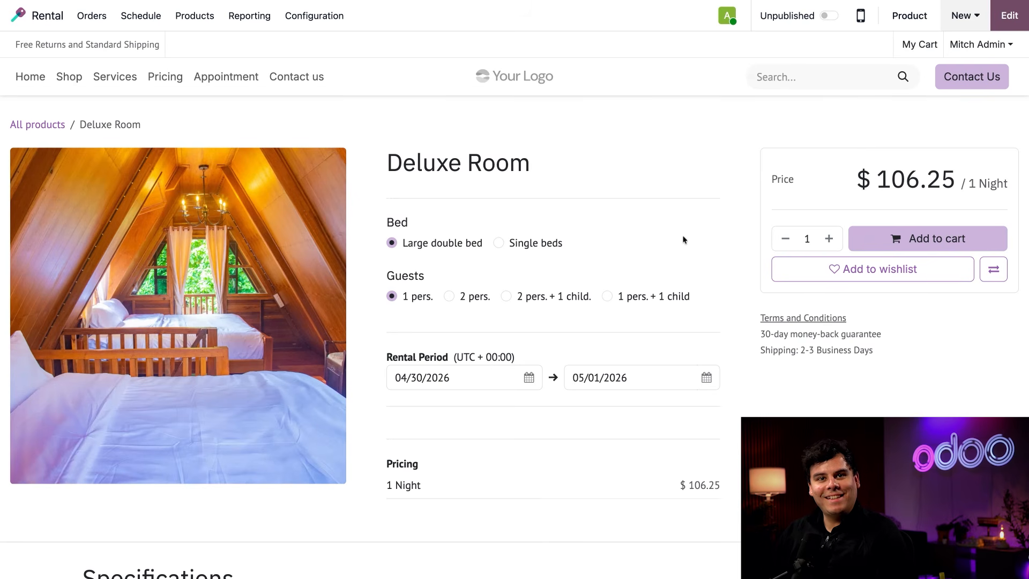
click(500, 245)
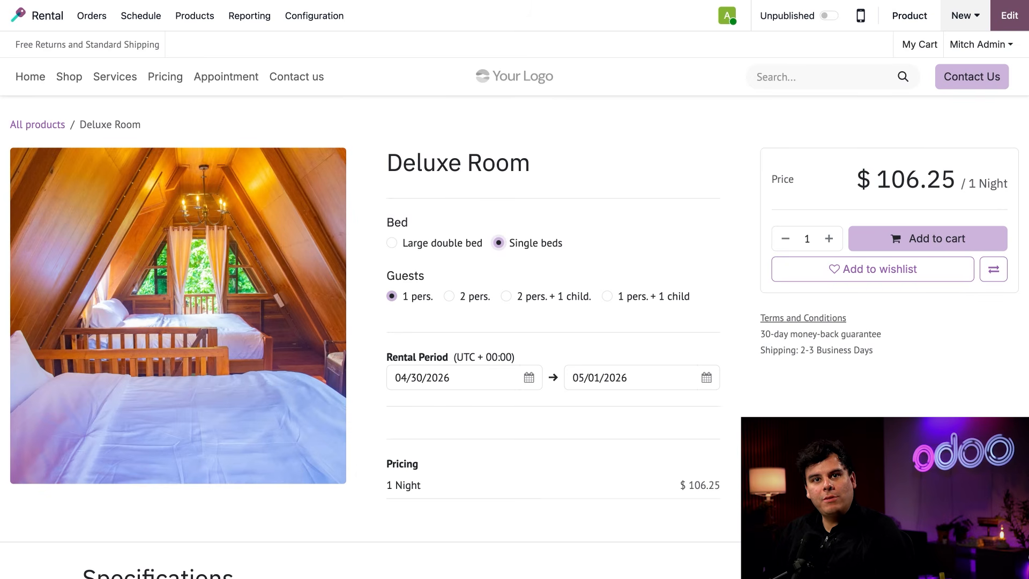
scroll(484, 359, down, 2)
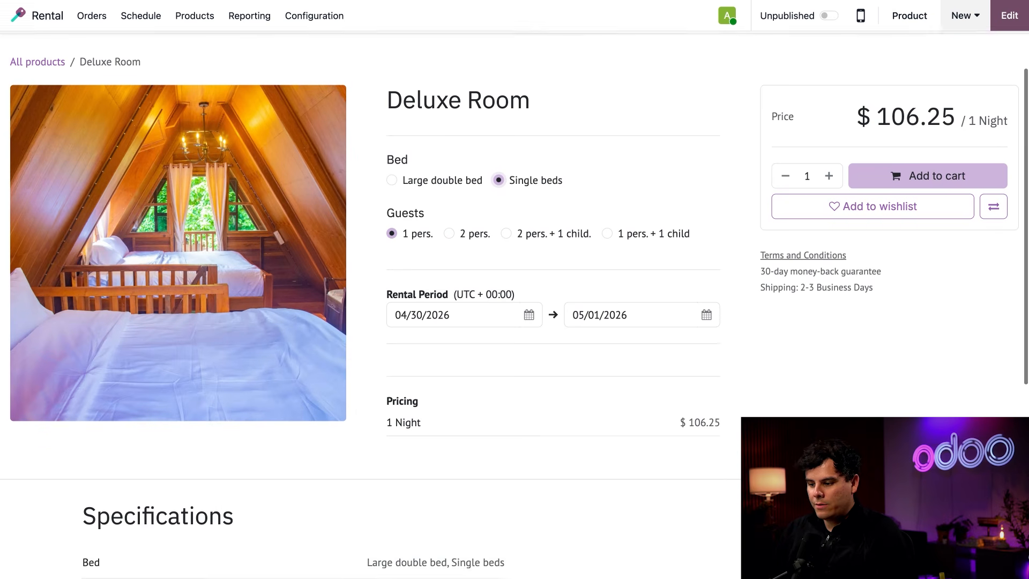
scroll(484, 359, up, 2)
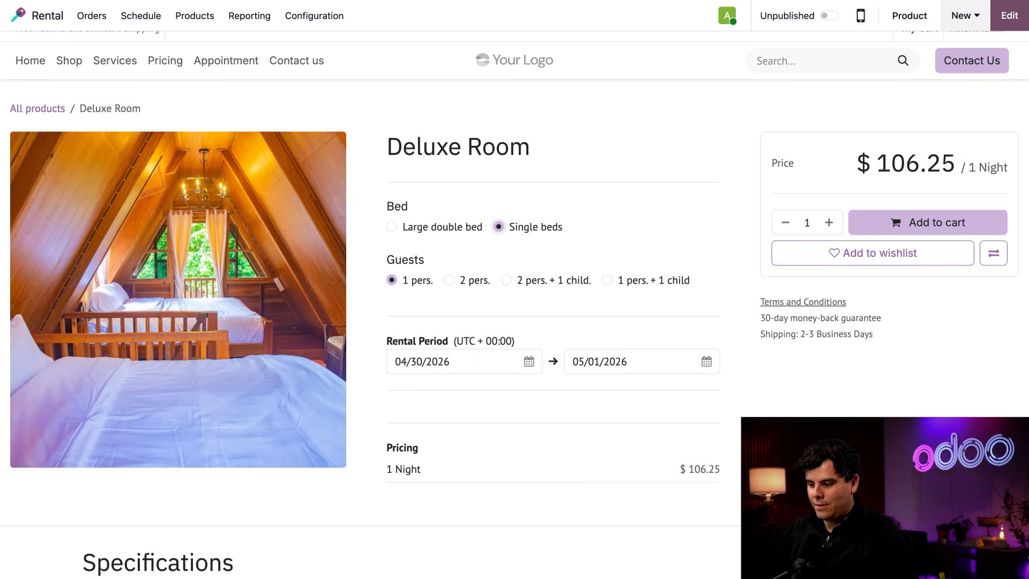
click(529, 361)
click(707, 367)
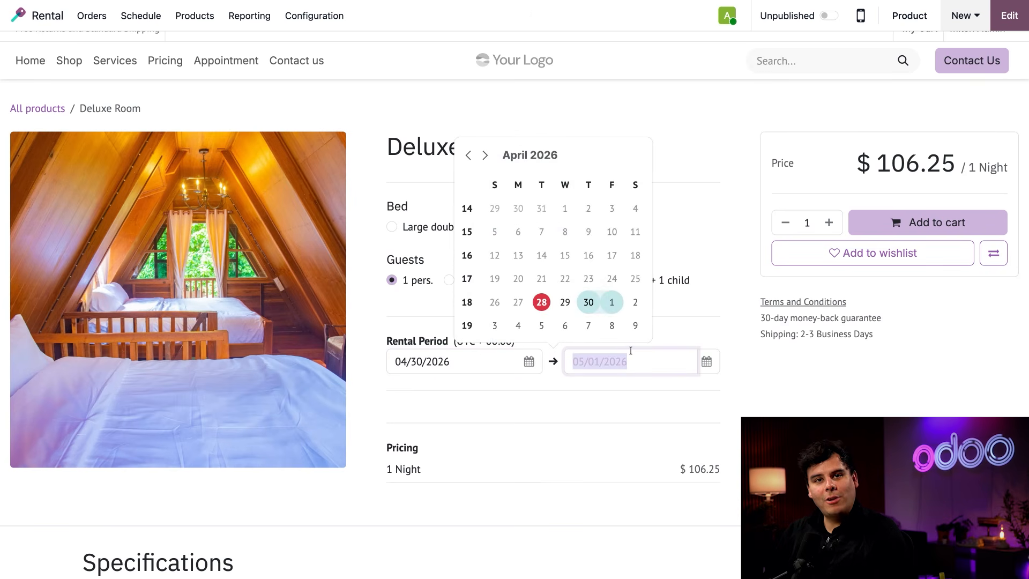
click(721, 321)
Publish the Deluxe Room page on the website
click(830, 16)
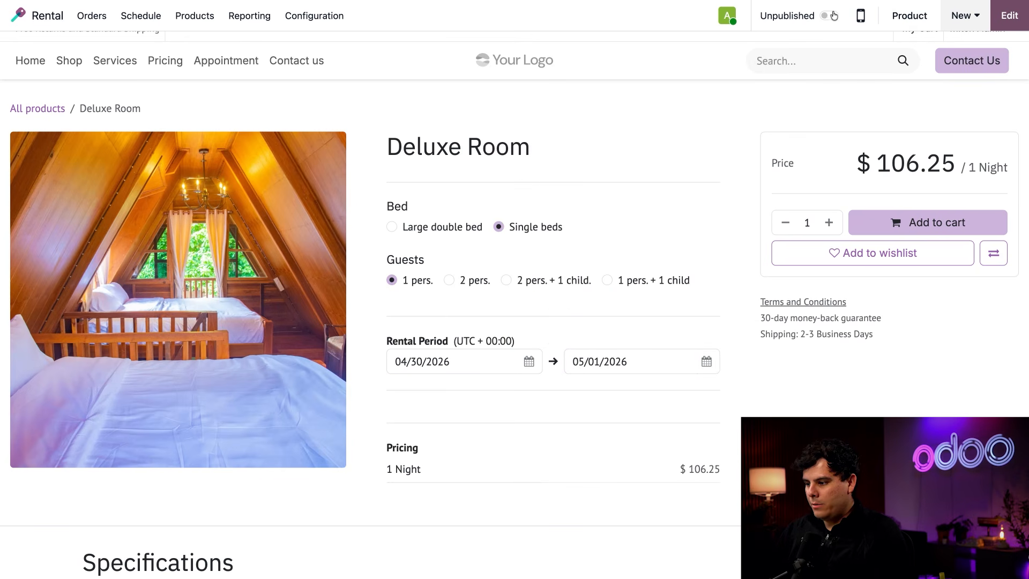